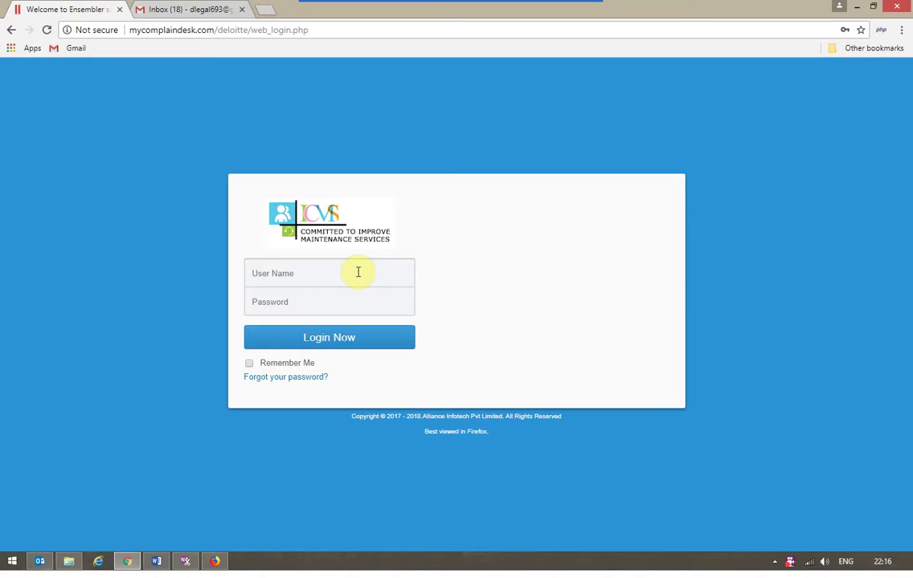
Step: Sign in as Legal Head with the saved user name and the account password
click(358, 272)
text(d)
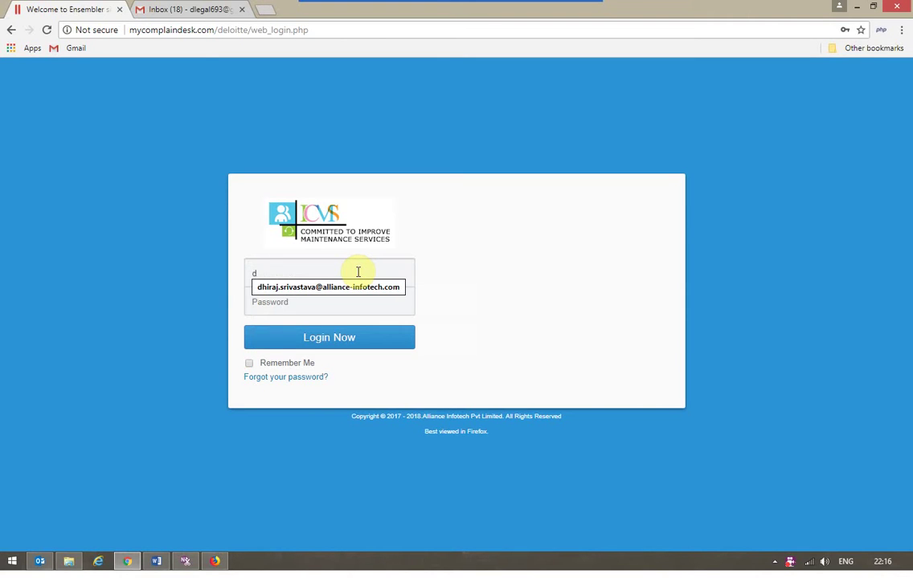
text(l)
key(Down)
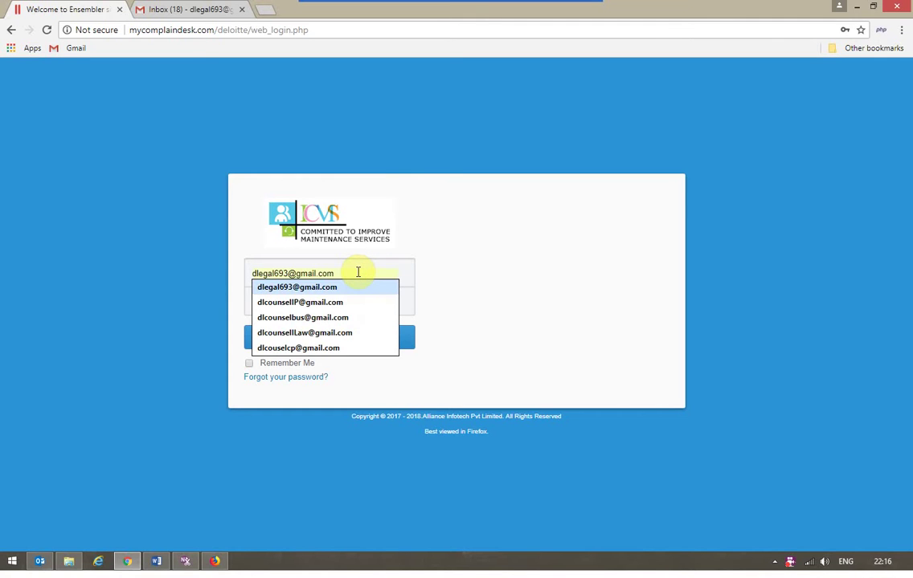
key(Return)
key(Tab)
text(****)
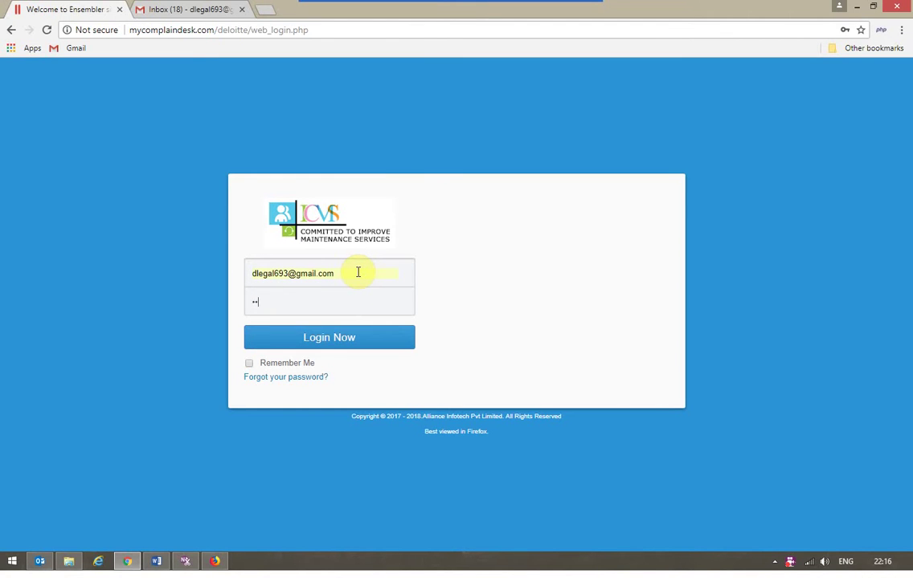
key(Return)
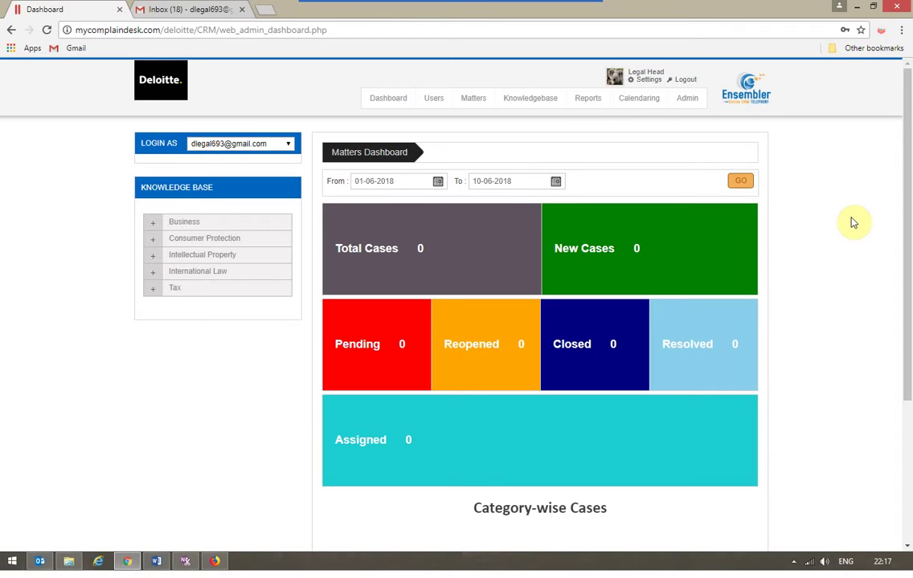
Step: Go from the Matters Dashboard to the Matters page and start a New Matter
scroll(853, 223, down, 2)
scroll(853, 223, down, 1)
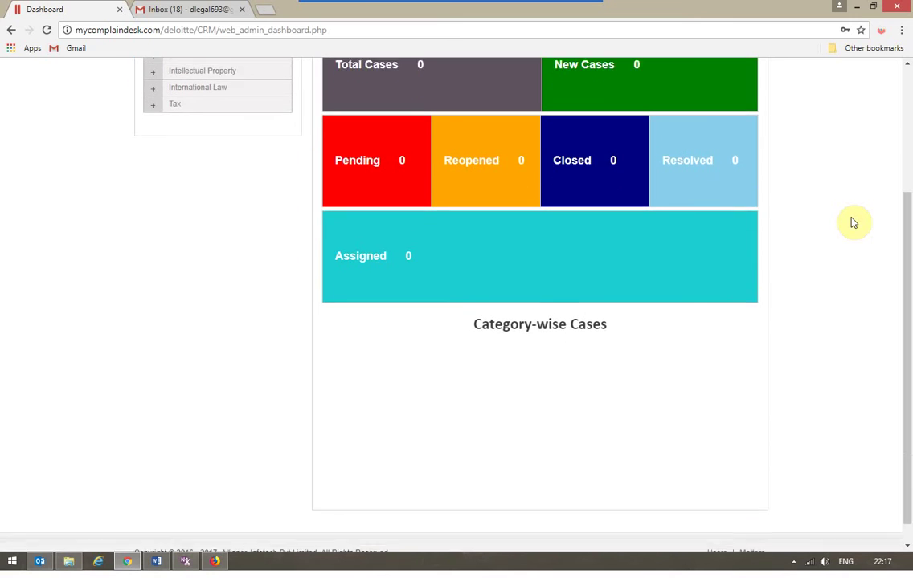
scroll(853, 222, up, 1)
scroll(854, 223, up, 3)
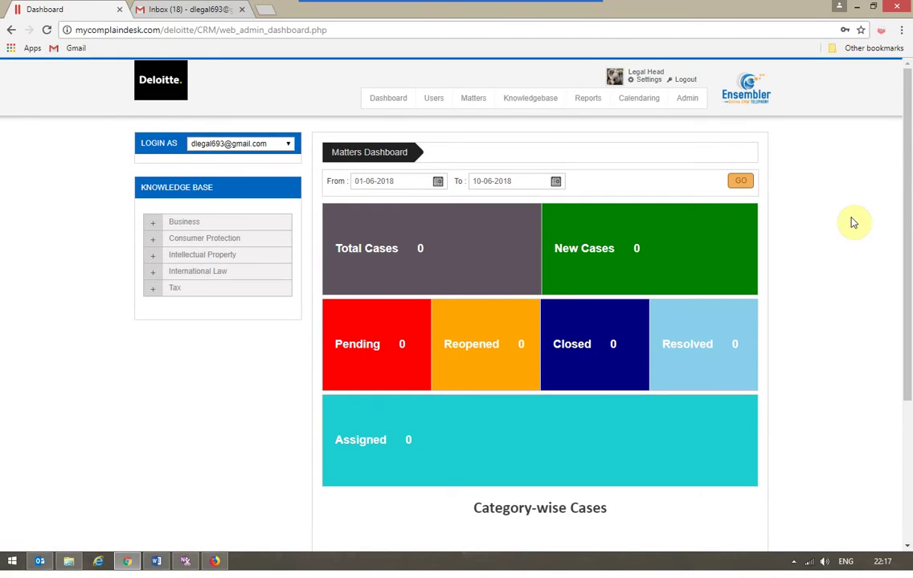
click(473, 102)
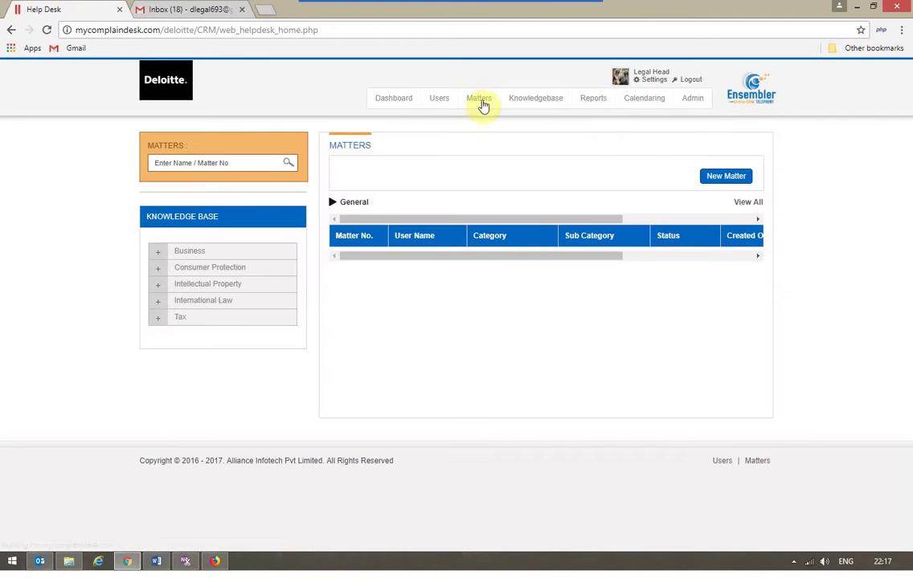
click(718, 183)
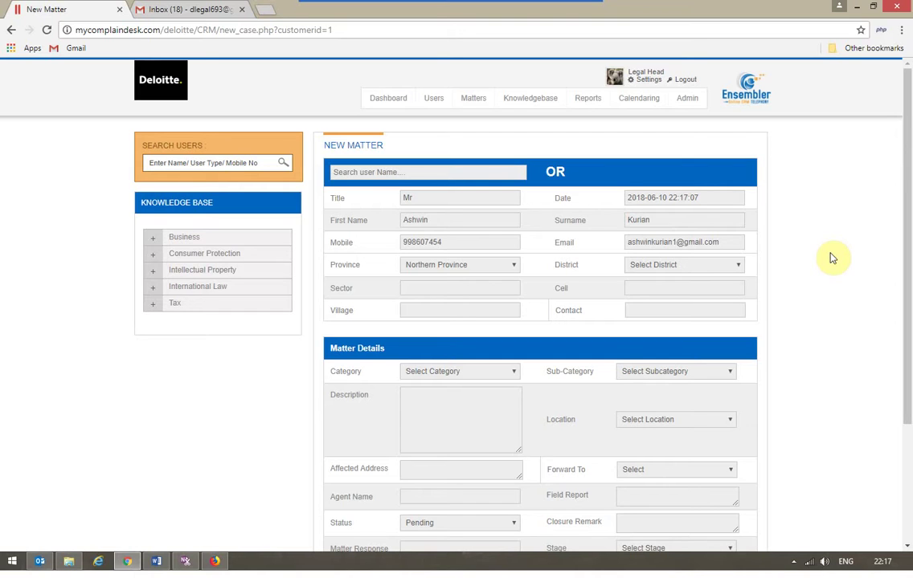
Step: Set category Intellectual Property, sub-category Trademark and description 'Issue about trademark'
click(462, 374)
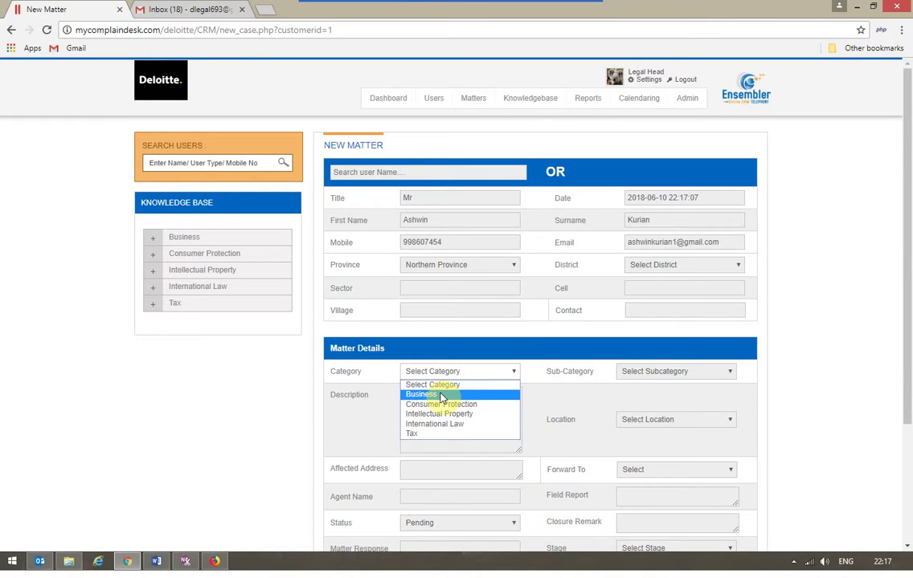
click(464, 415)
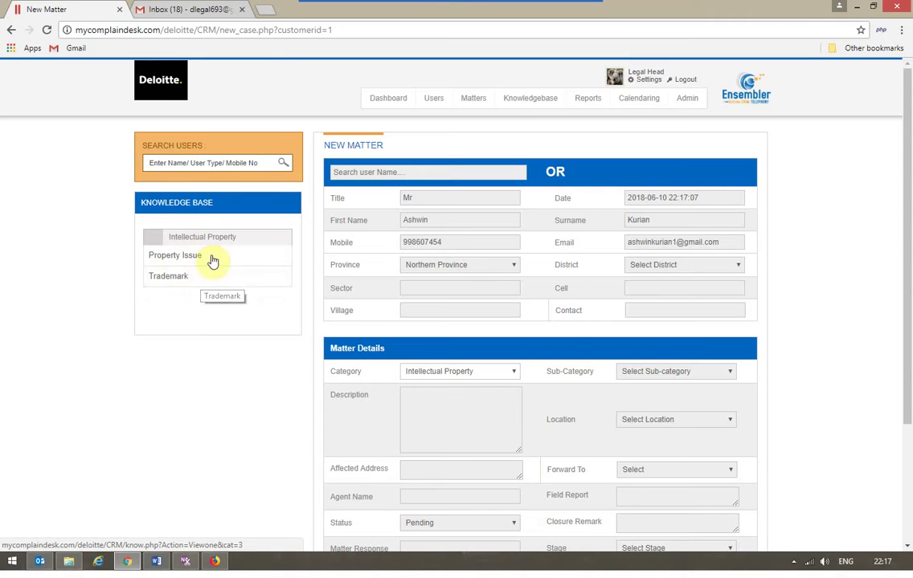
click(702, 376)
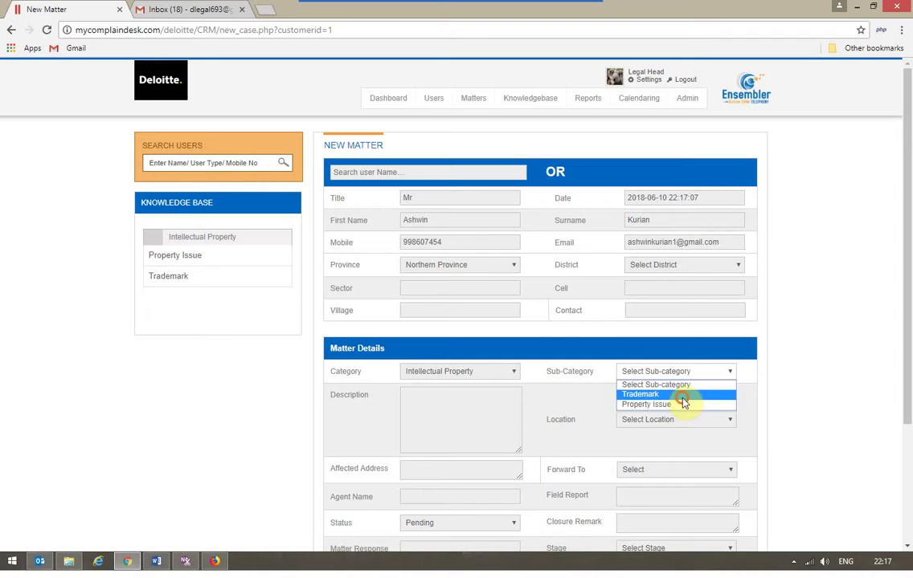
click(685, 394)
click(477, 421)
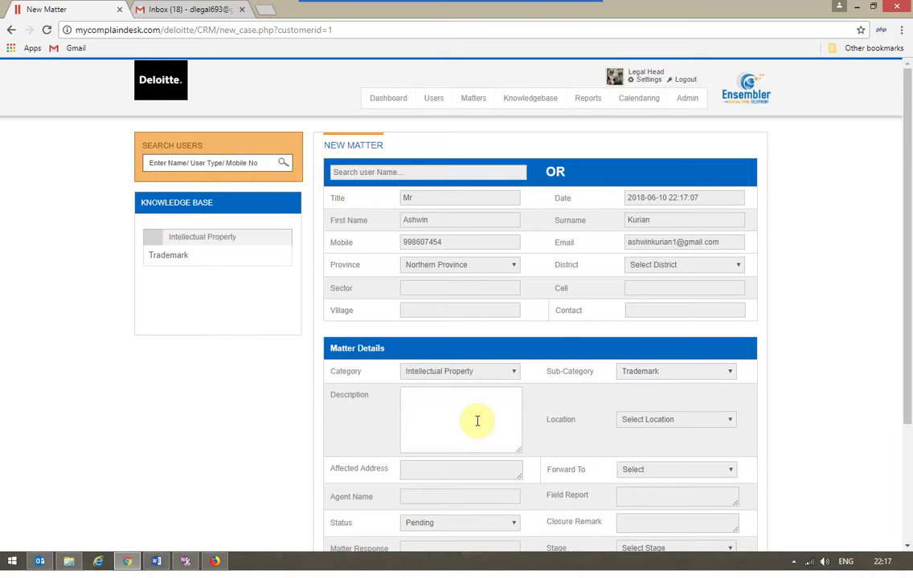
text(Issue )
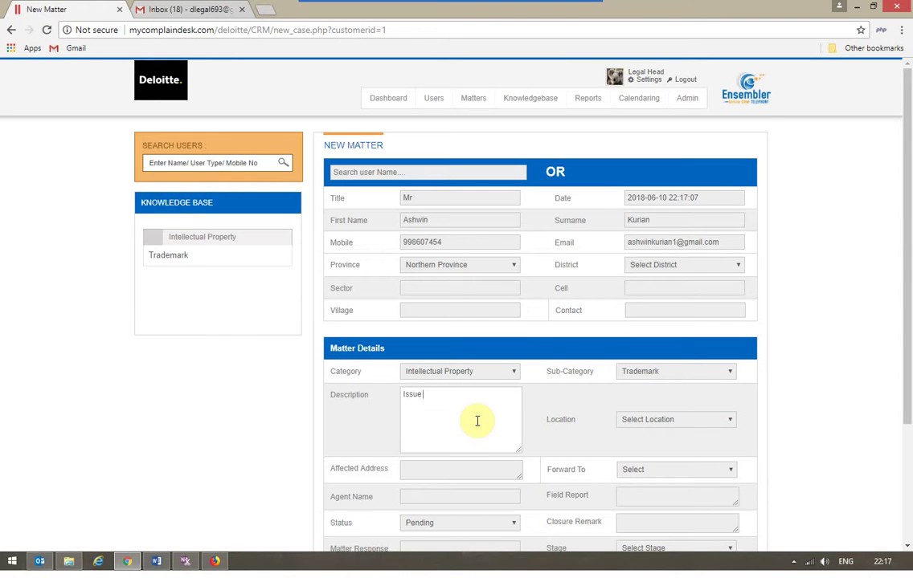
text(about trademark)
Step: Set location Mumbai and affected address Juhu, leaving Forward To empty
click(671, 419)
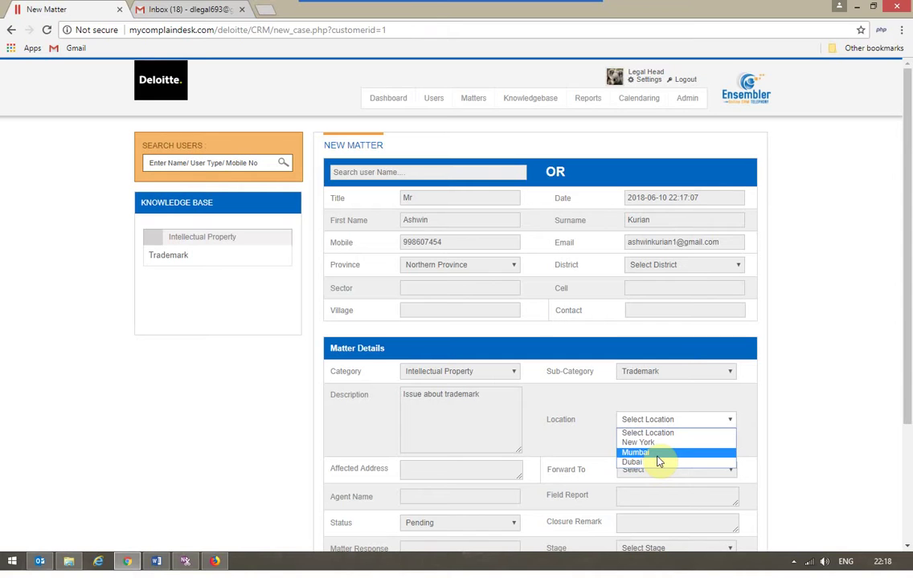
click(657, 454)
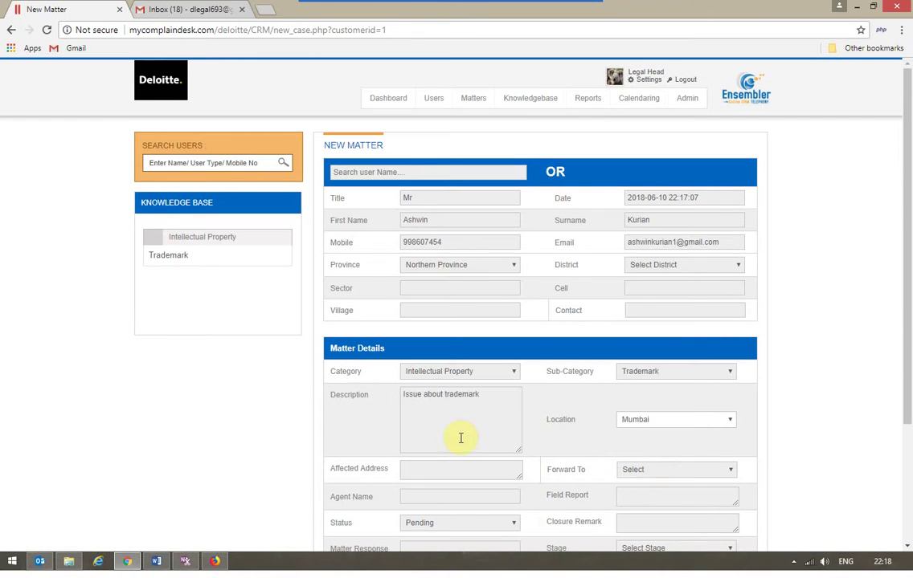
click(456, 469)
text(Juhu)
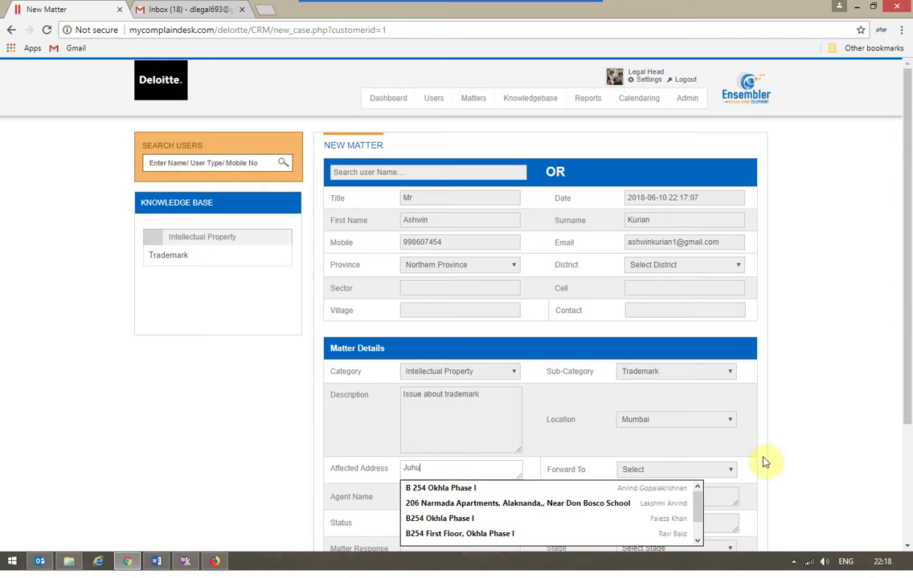
click(763, 459)
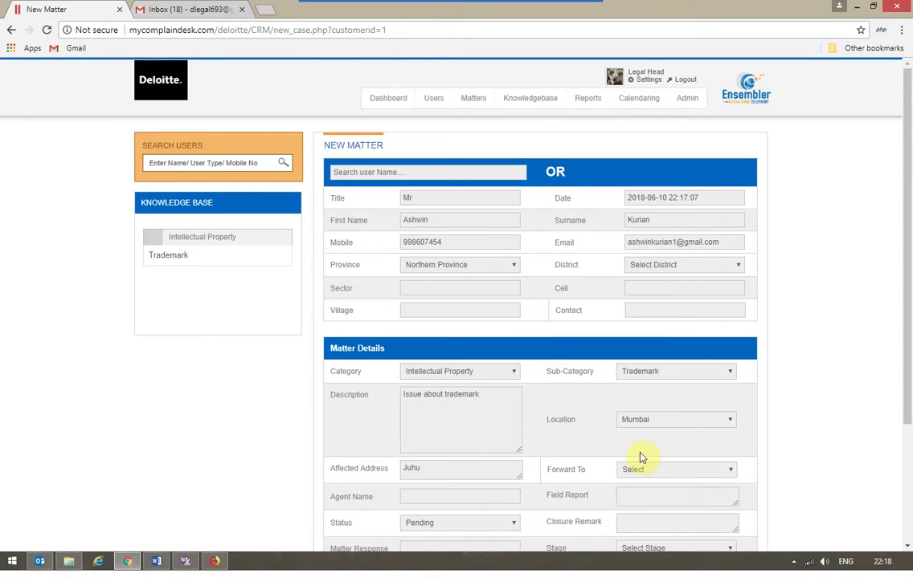
click(653, 471)
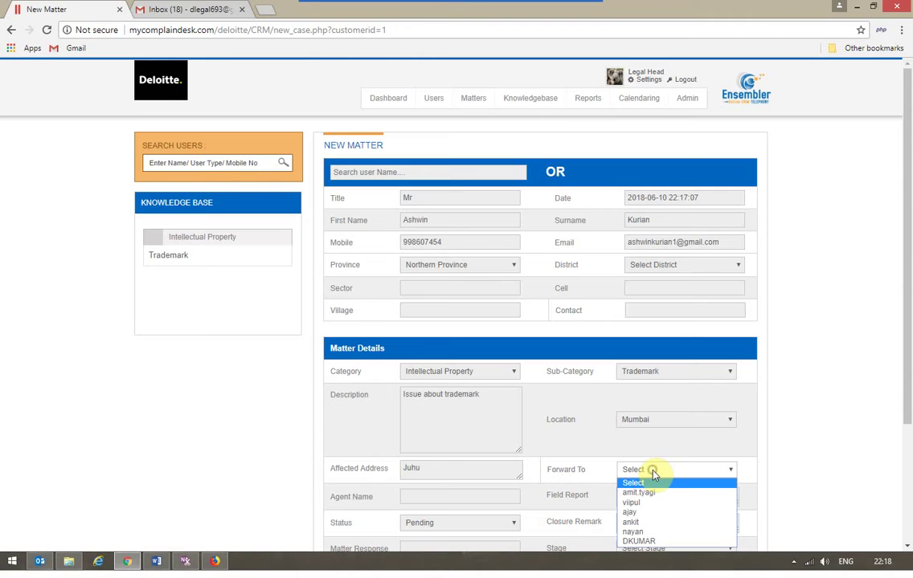
click(742, 453)
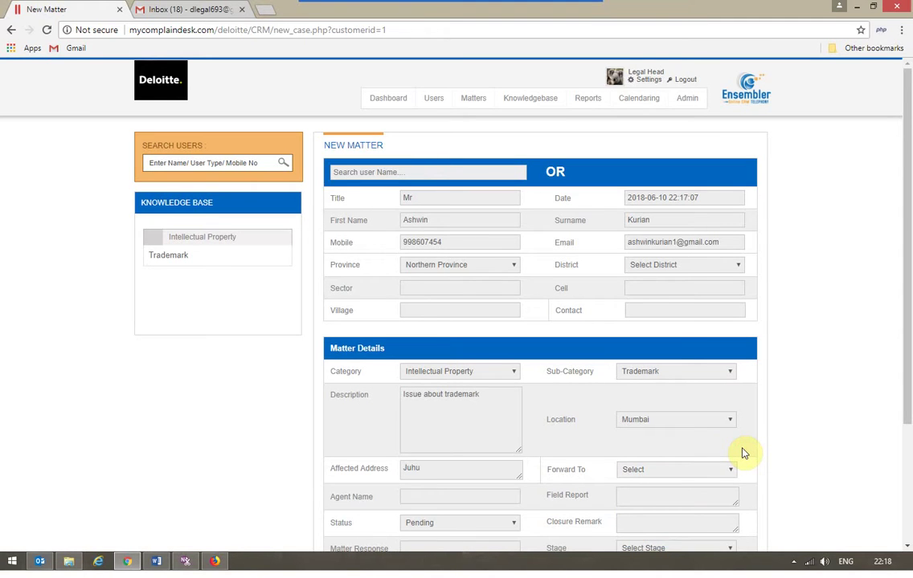
Step: Set stage Query, entity BU1, agent remark 'Query about trademark', and create the matter
scroll(743, 453, down, 3)
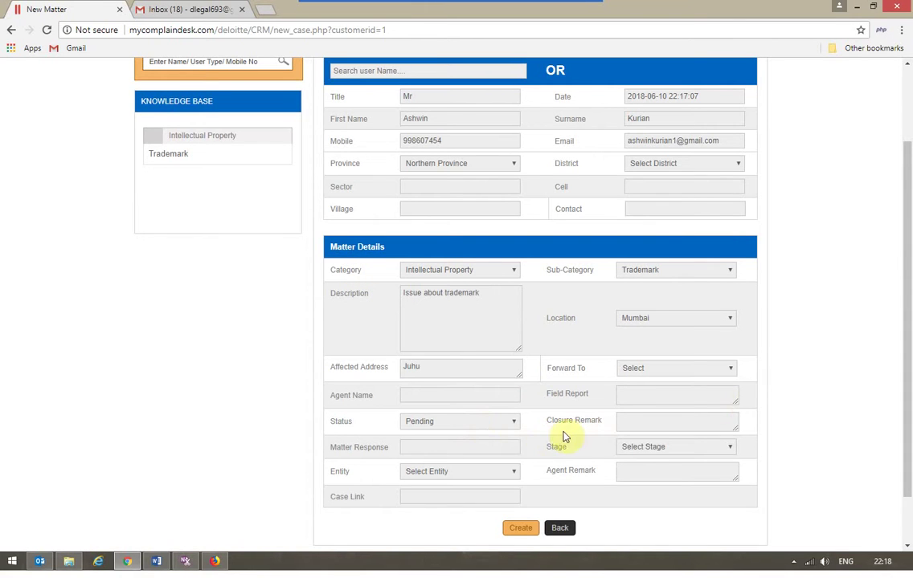
click(664, 452)
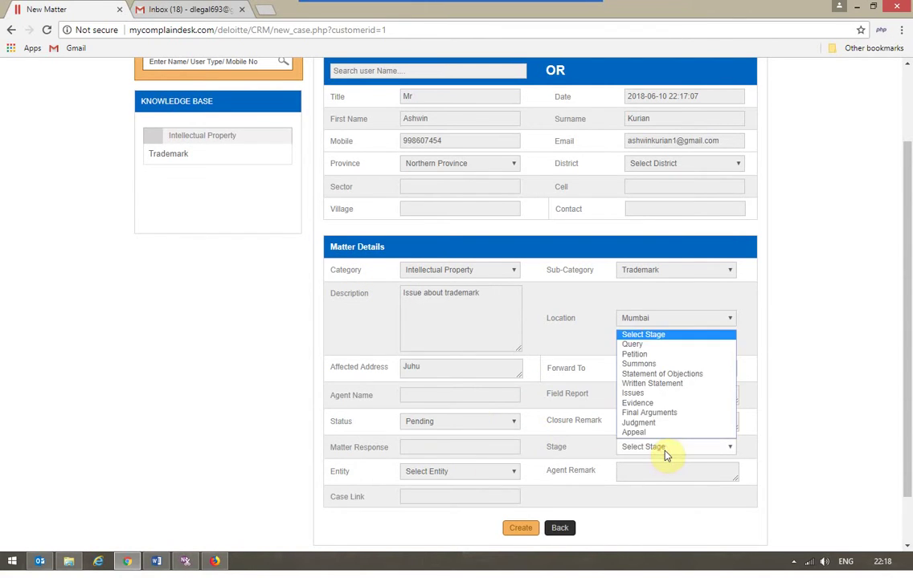
click(635, 347)
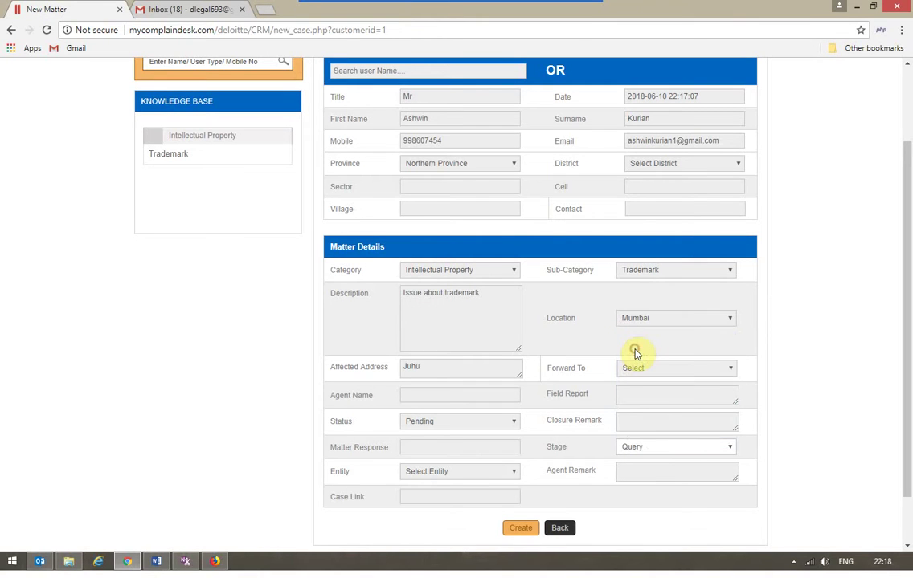
click(464, 473)
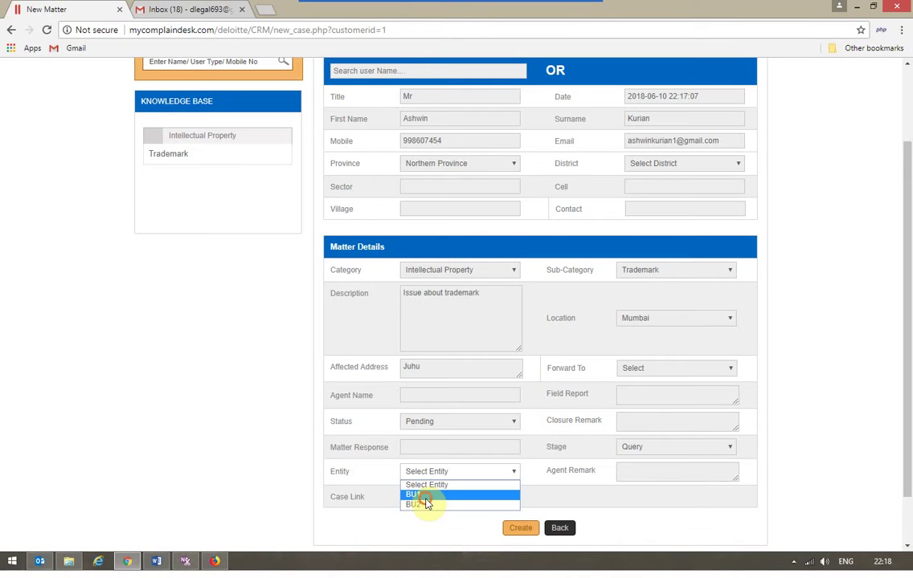
click(424, 496)
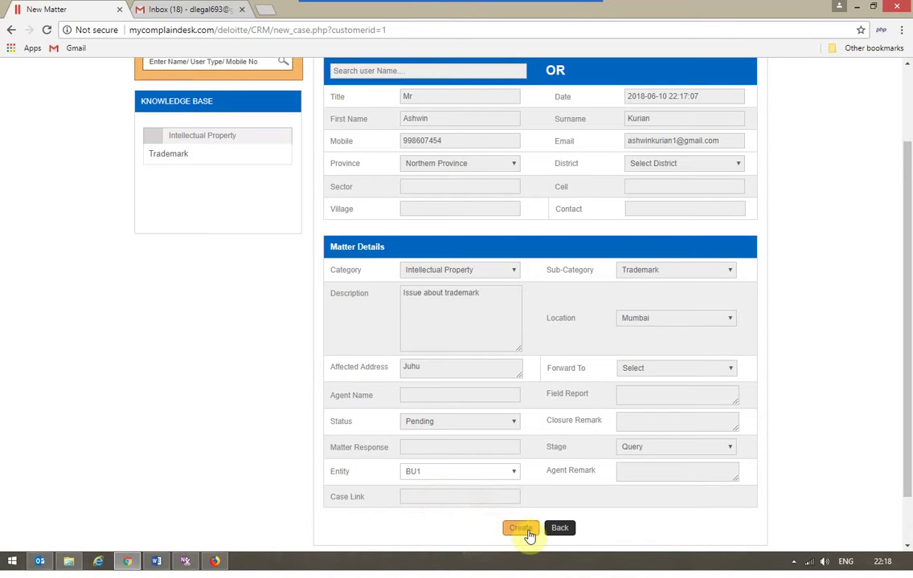
click(634, 474)
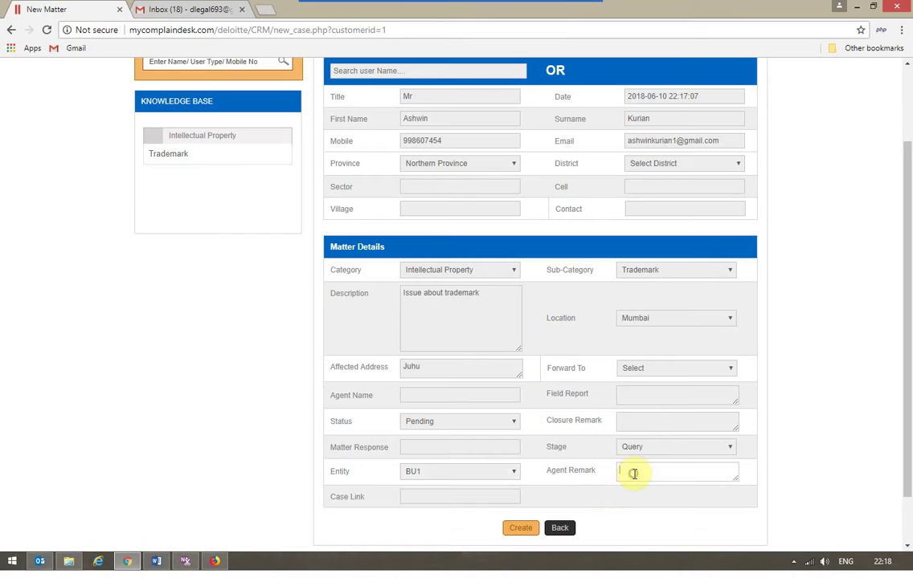
text(Query about trademark)
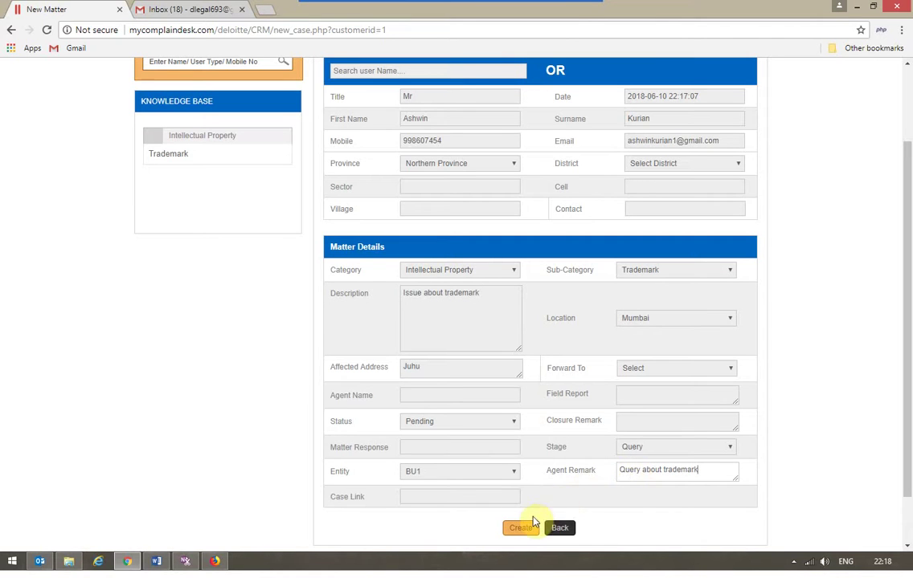
click(526, 527)
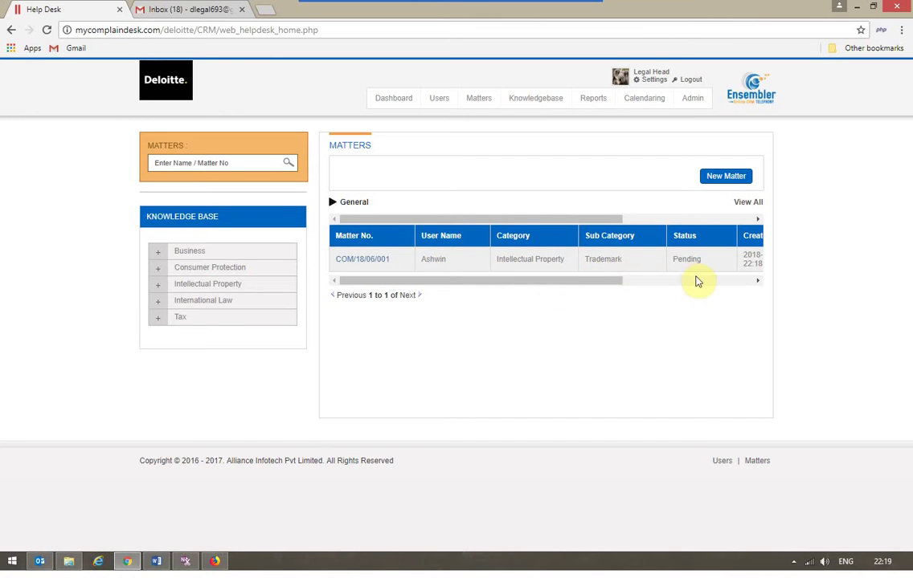
drag(601, 280, 575, 282)
drag(659, 285, 677, 265)
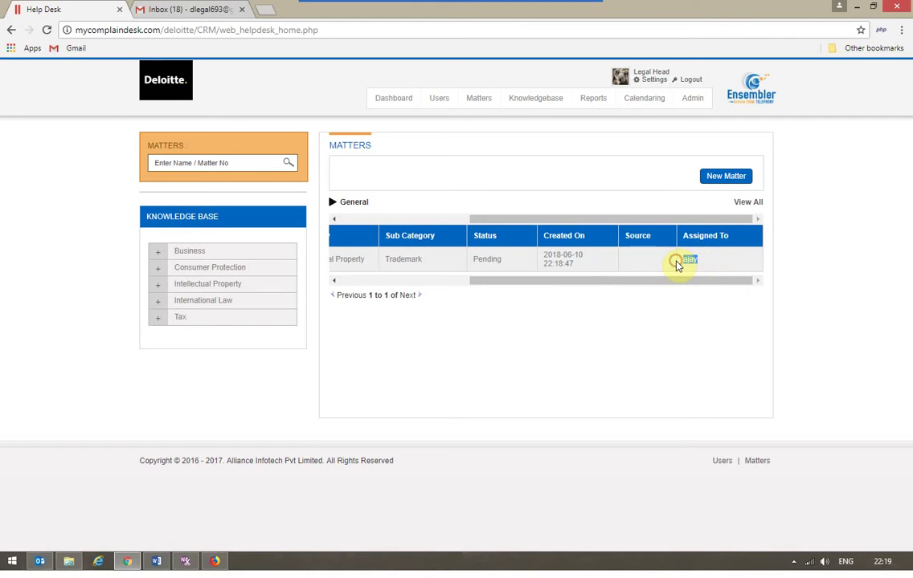
click(413, 282)
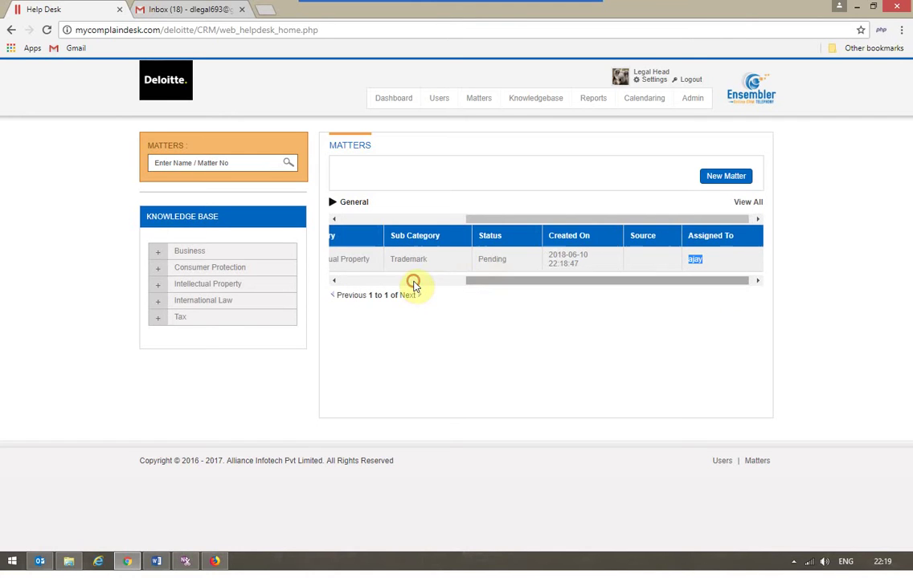
click(379, 281)
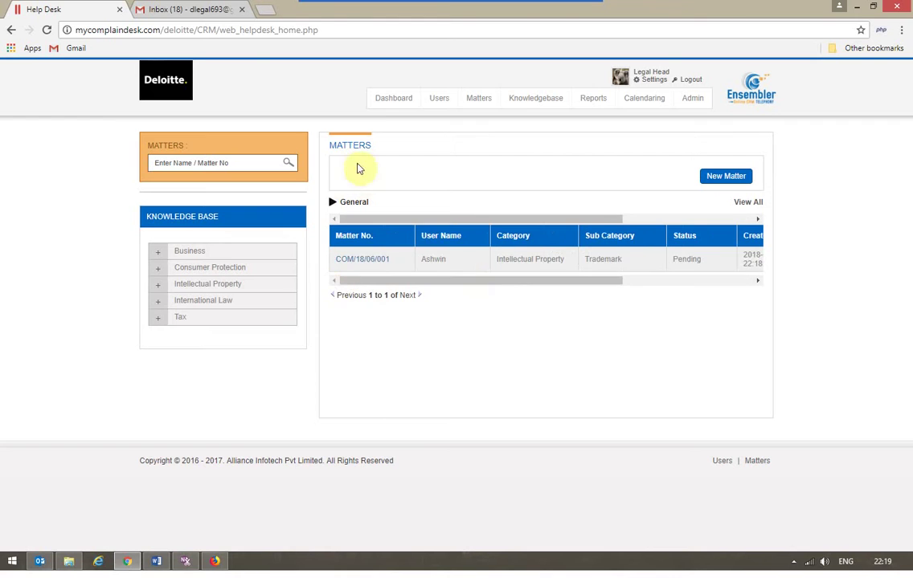
click(393, 102)
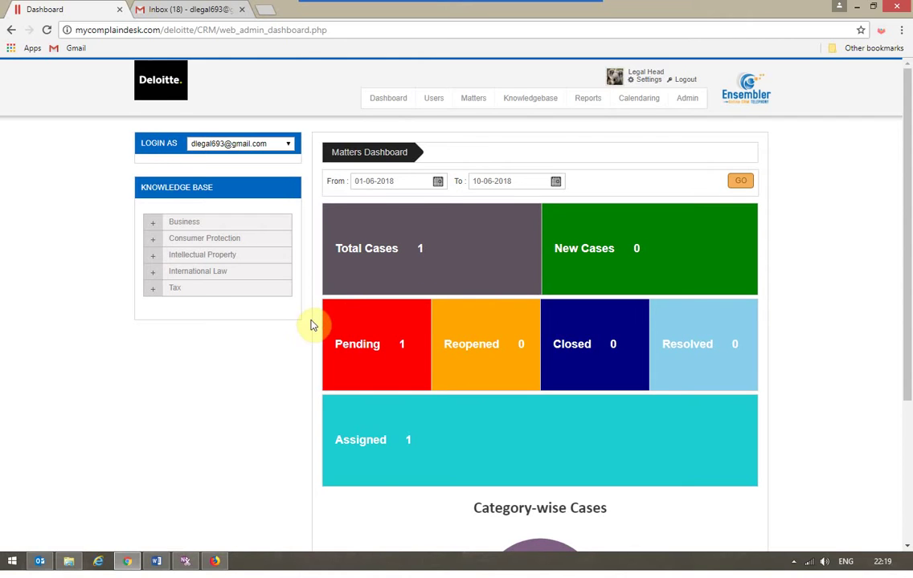
scroll(312, 326, down, 3)
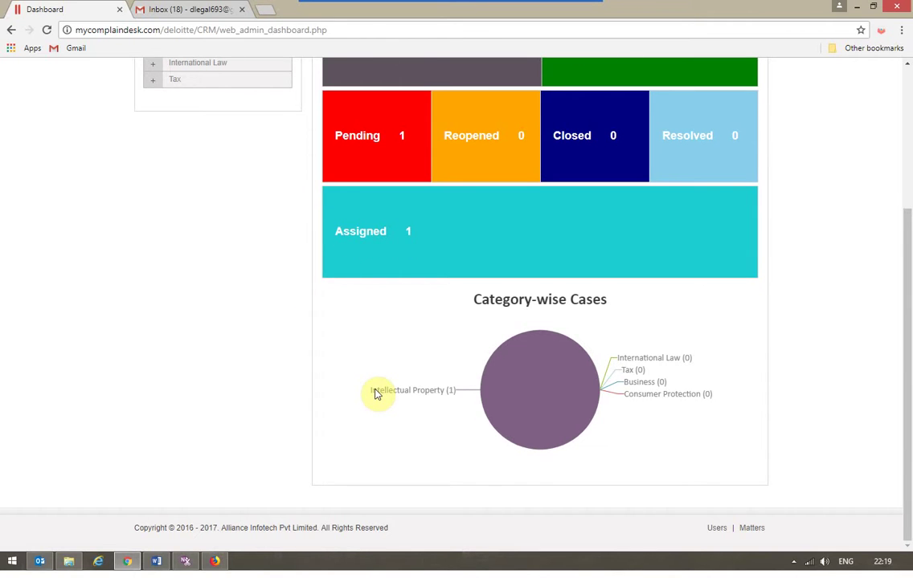
scroll(374, 394, up, 3)
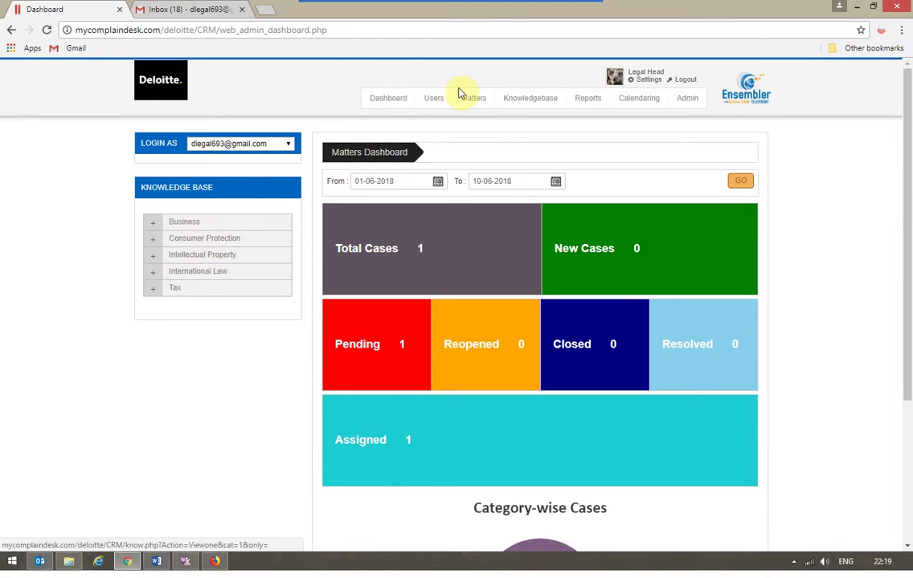
click(483, 104)
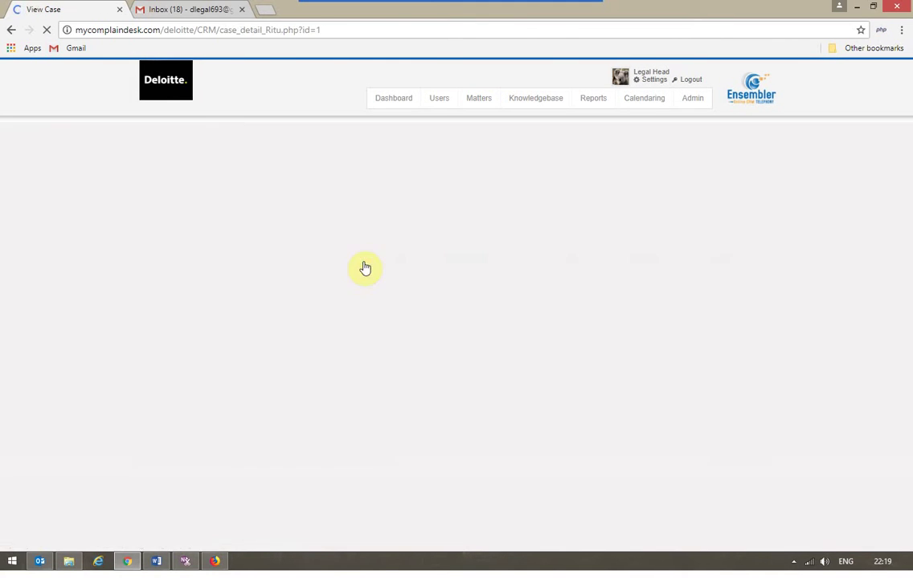
Step: Scroll the View Case page of COM/18/06/001 down to its empty Documents table
scroll(364, 267, down, 5)
scroll(364, 266, up, 1)
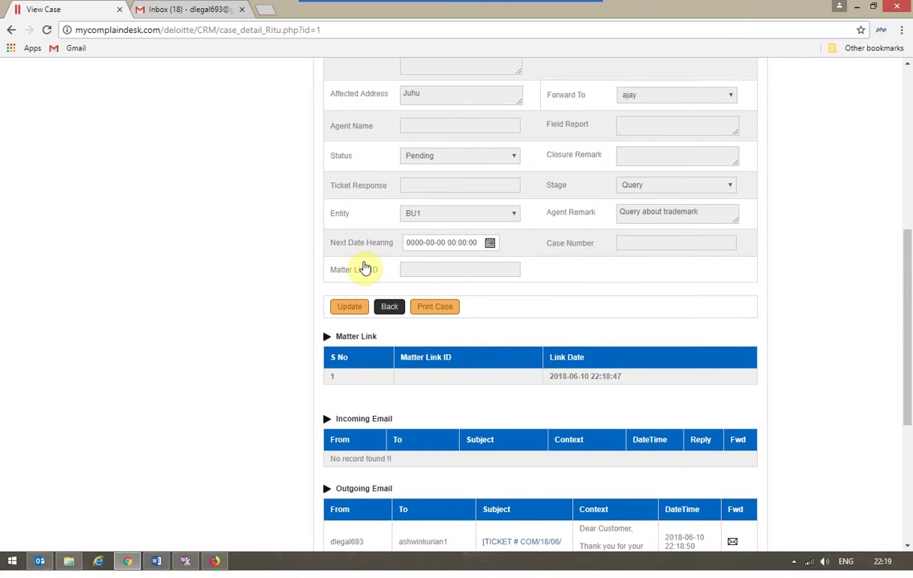
scroll(364, 266, down, 3)
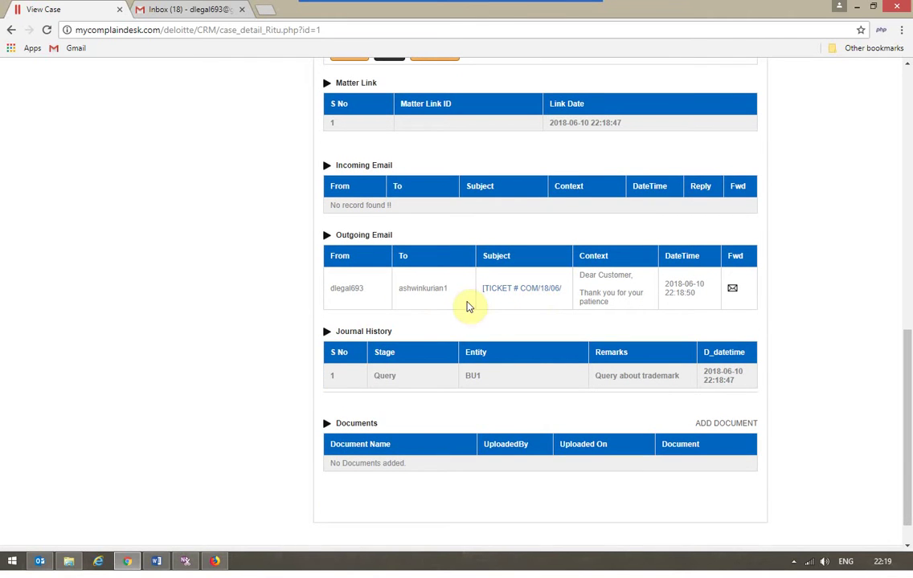
scroll(466, 305, down, 1)
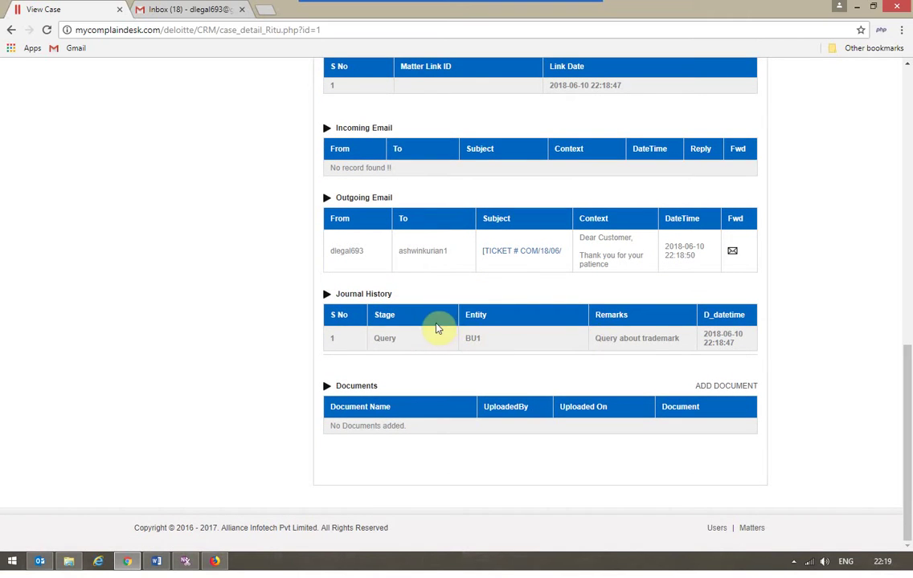
Step: Upload Final Requirement Sheet CRM.docx from the Desktop as Petition document 'Query'
click(728, 389)
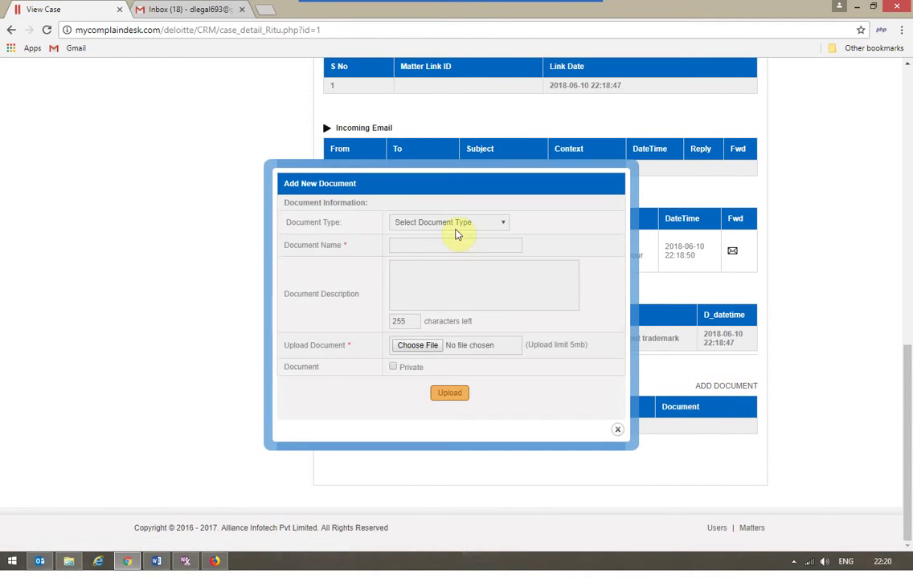
click(456, 226)
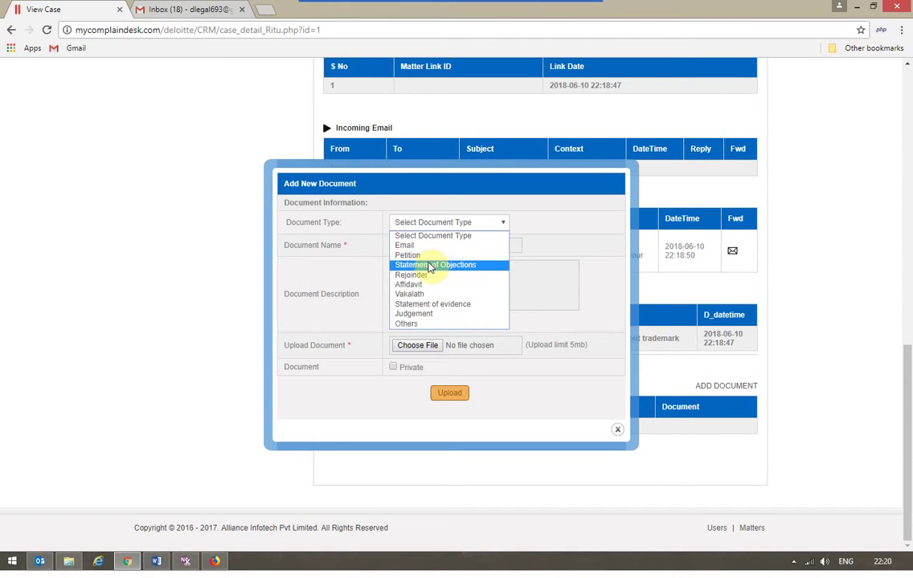
click(425, 255)
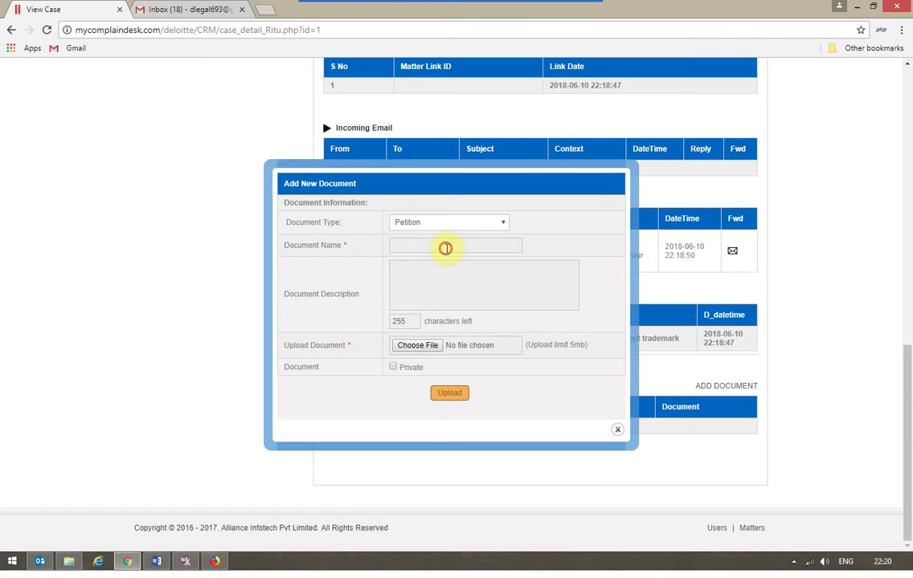
click(446, 248)
text(Query)
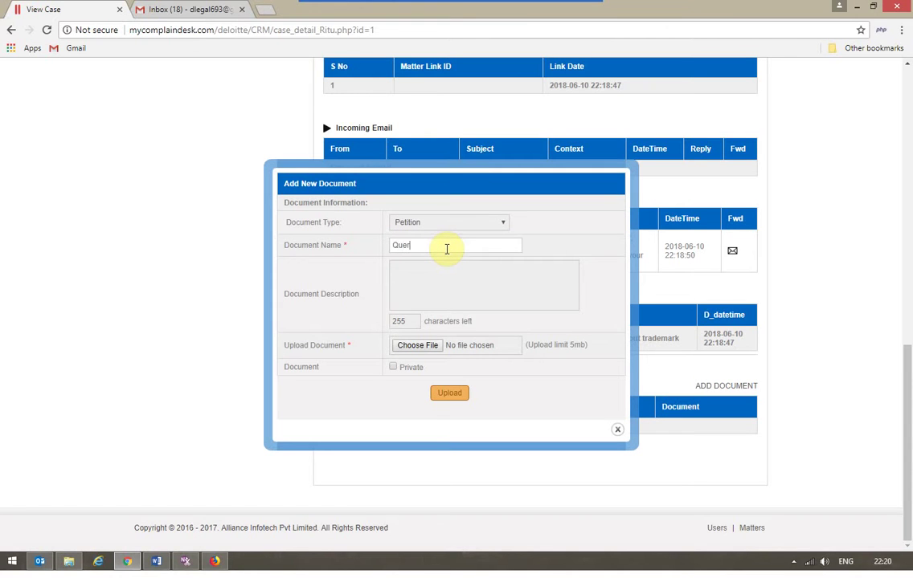
click(407, 347)
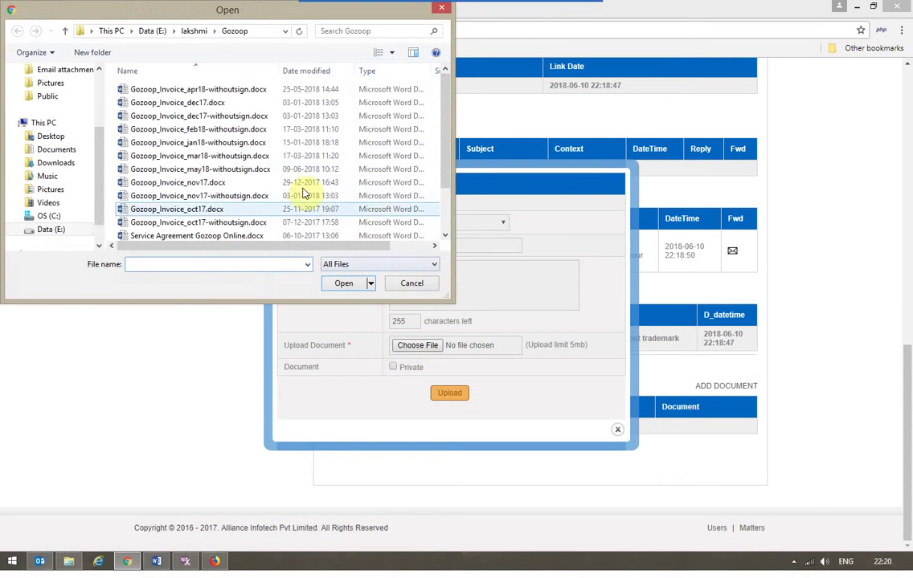
click(57, 136)
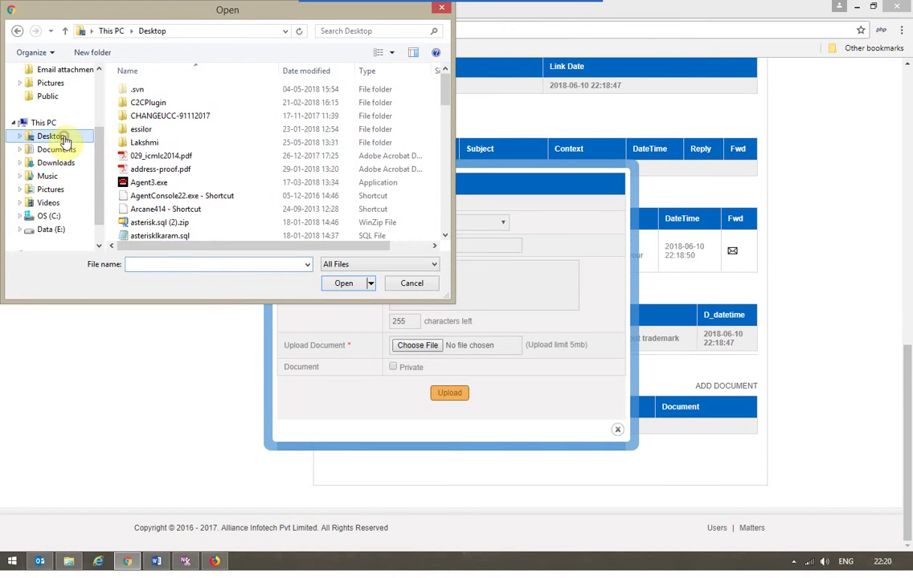
scroll(449, 222, down, 4)
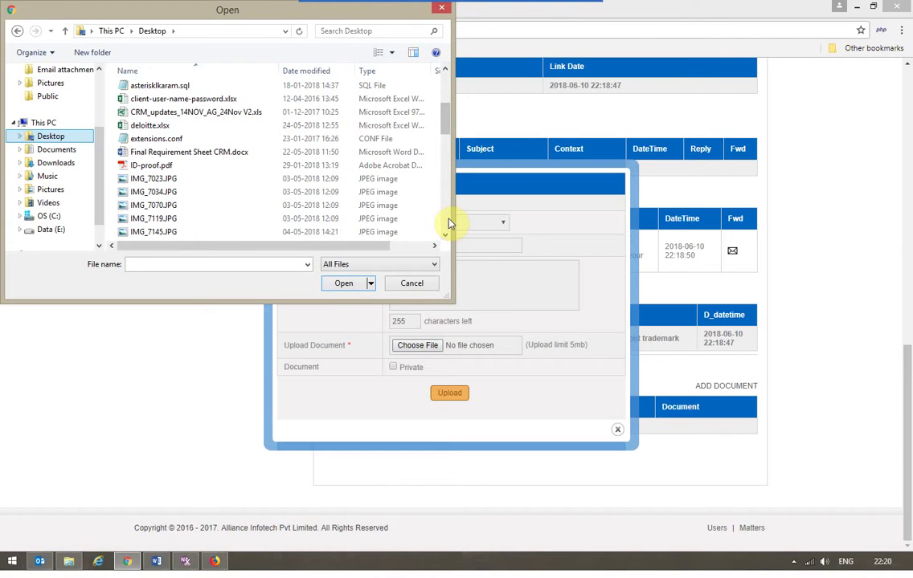
click(173, 152)
click(344, 284)
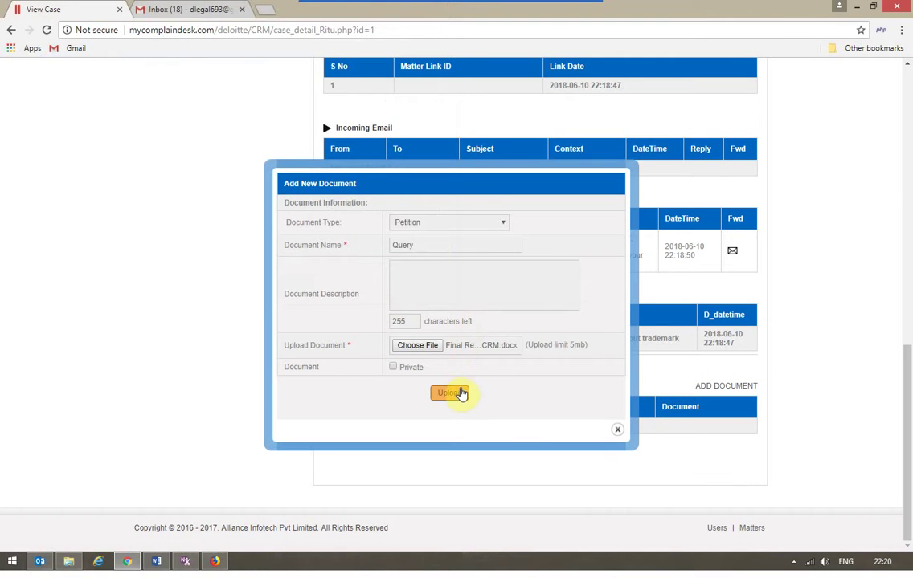
click(456, 395)
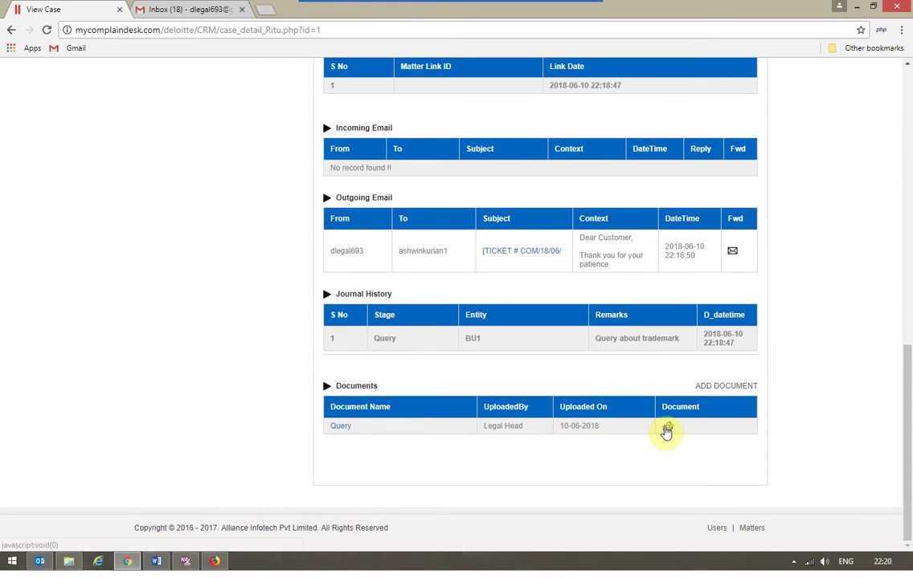
Step: Search Admin > Document Tracking for 'petition' to find the Query document for BU1
scroll(678, 433, up, 10)
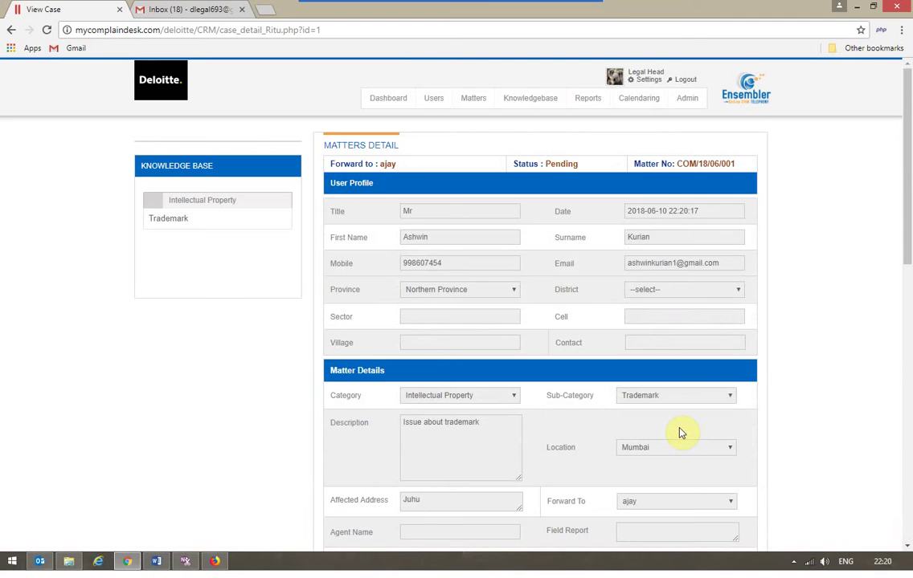
mouse_move(686, 107)
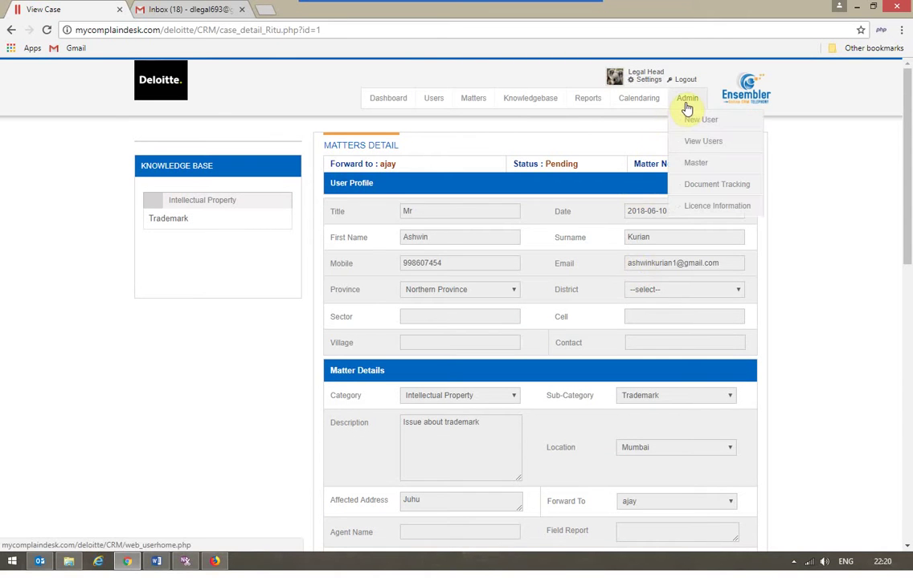
click(699, 184)
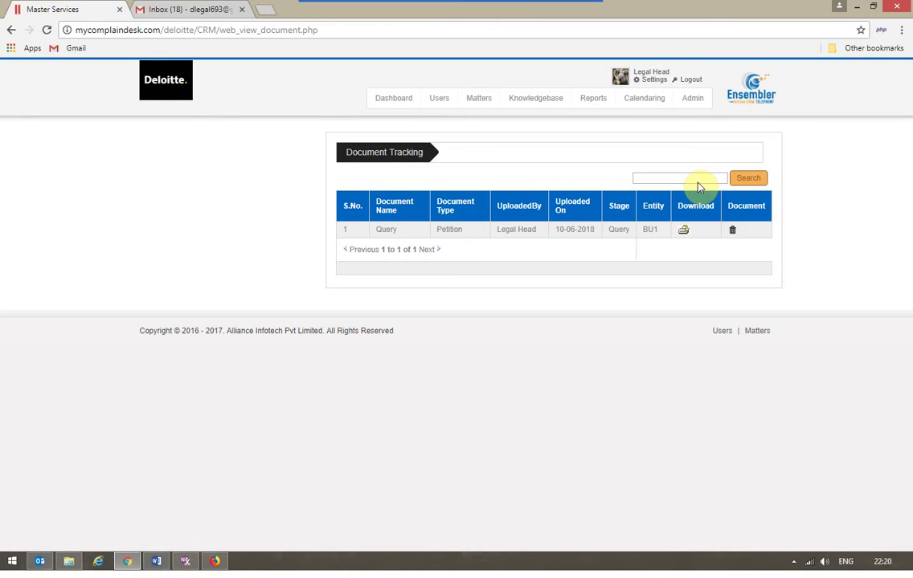
click(697, 179)
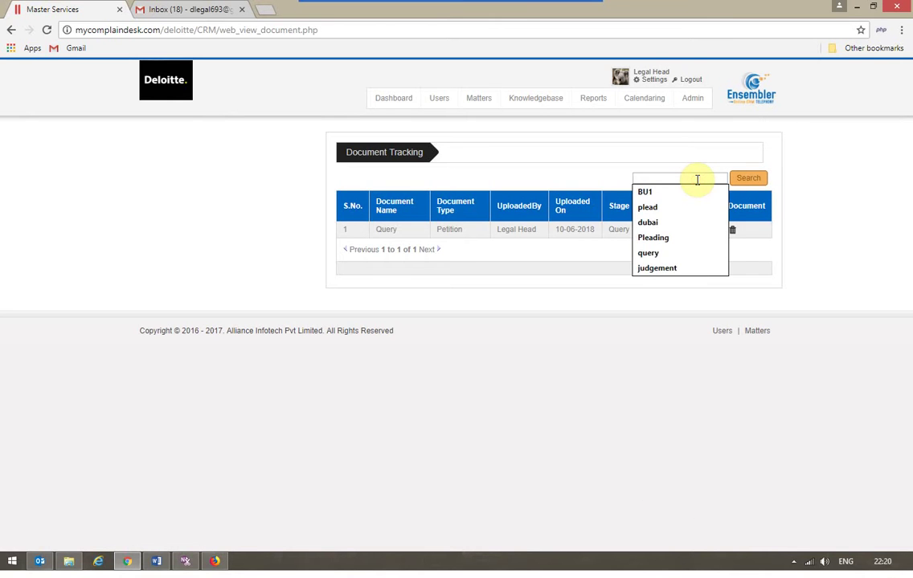
text(pet)
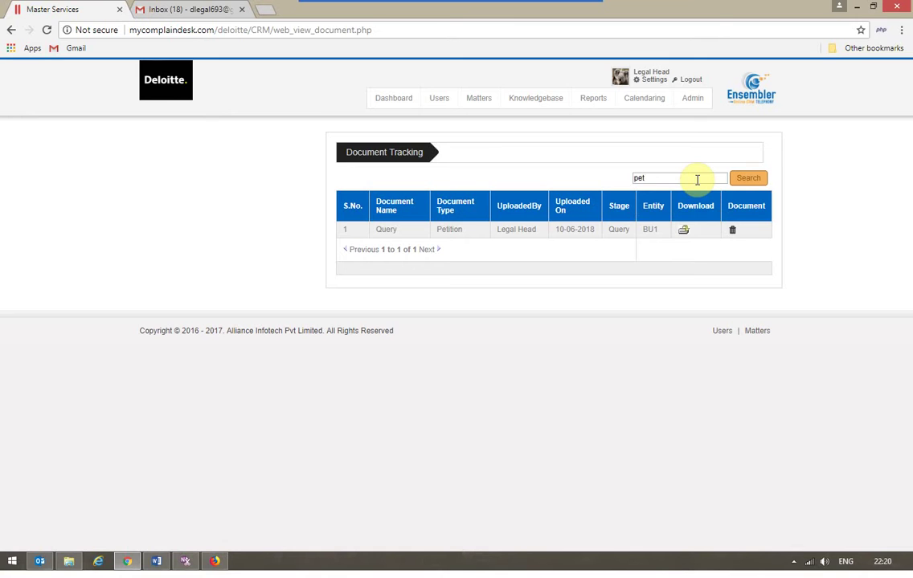
text(iy)
text(ion)
key(Return)
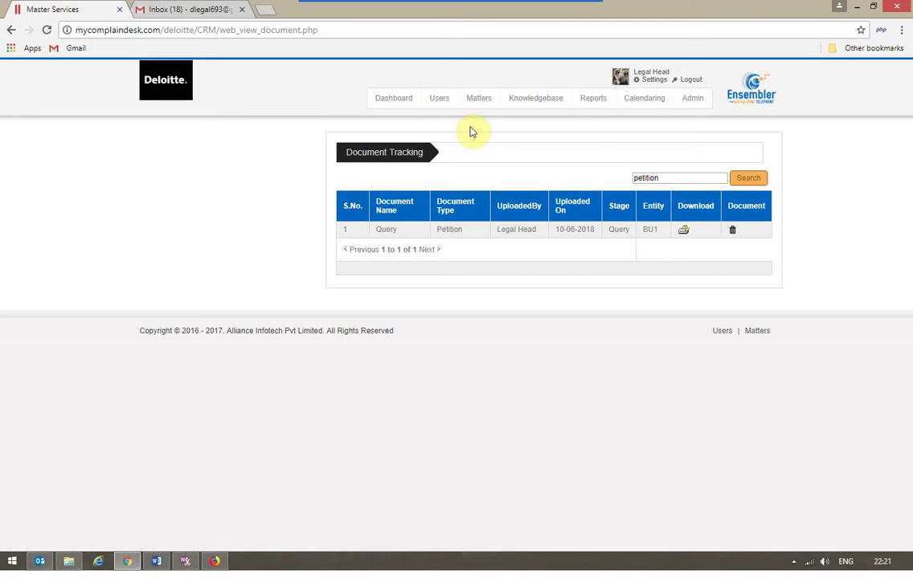
Step: Log out of Legal Head and log in with a different saved account email
click(692, 81)
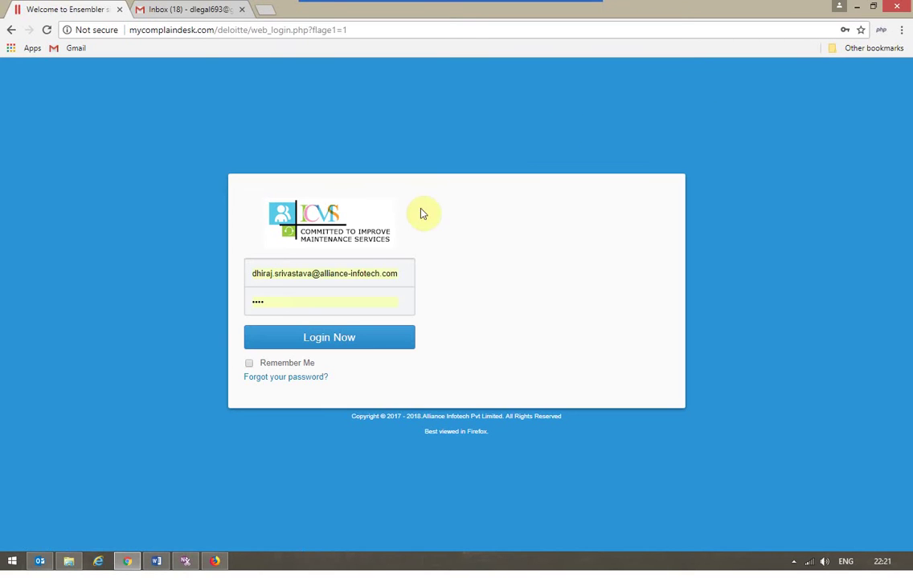
click(349, 274)
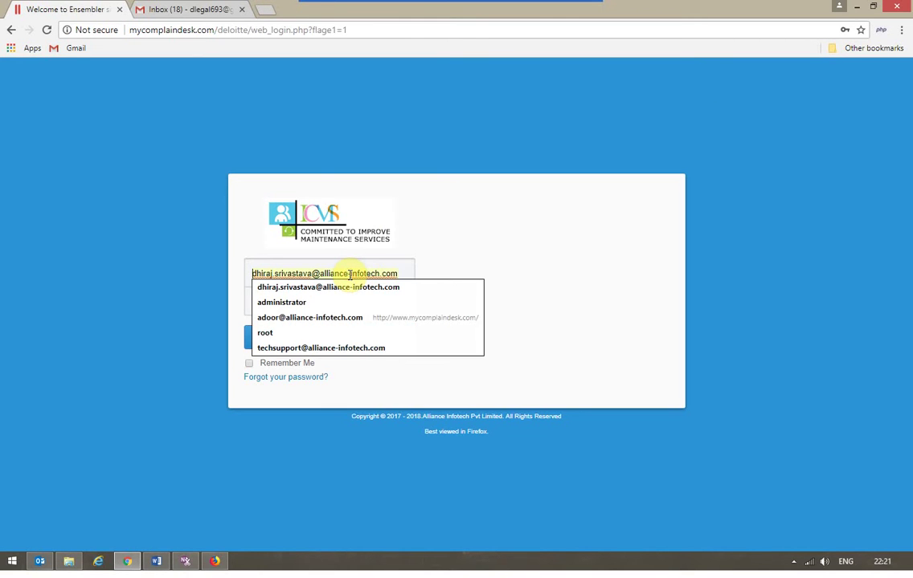
key(ctrl+a)
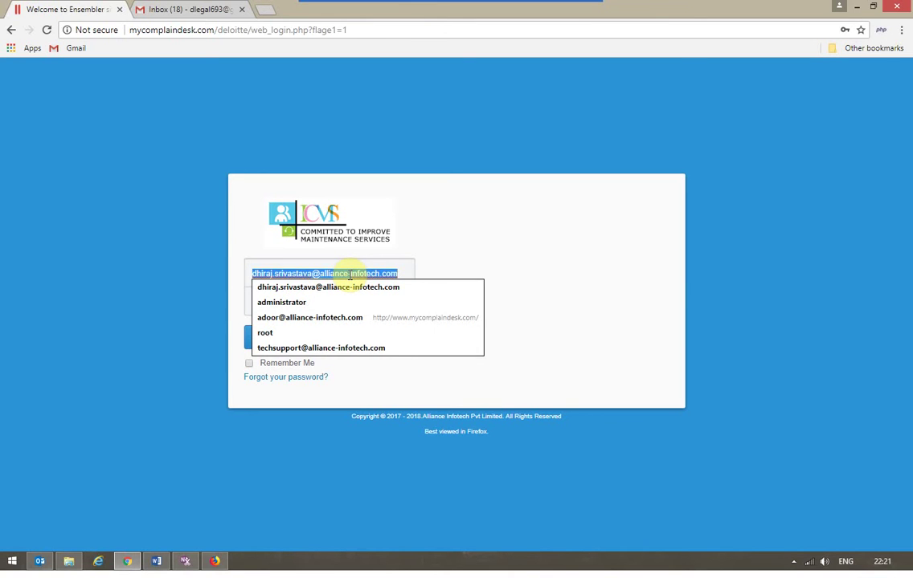
text(d)
key(Down)
key(Down)
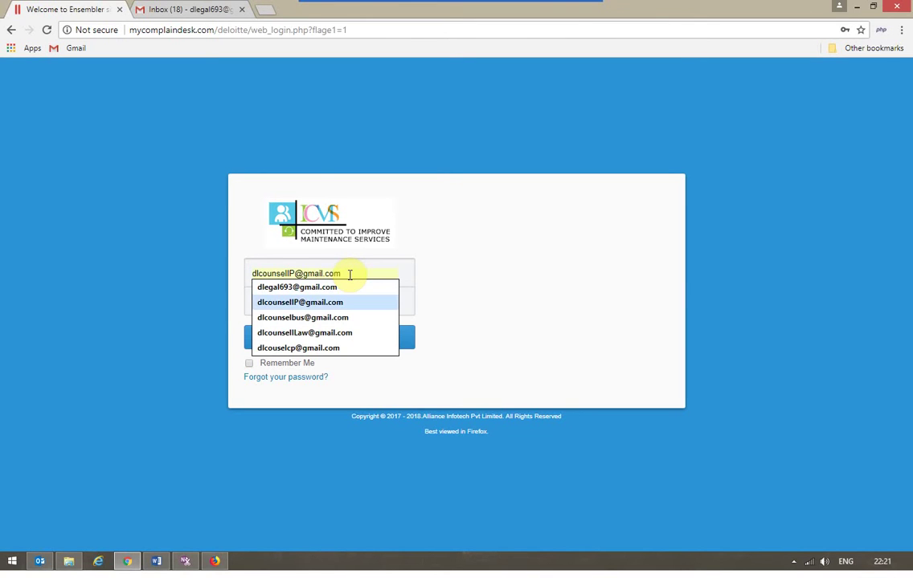
key(Return)
key(Return)
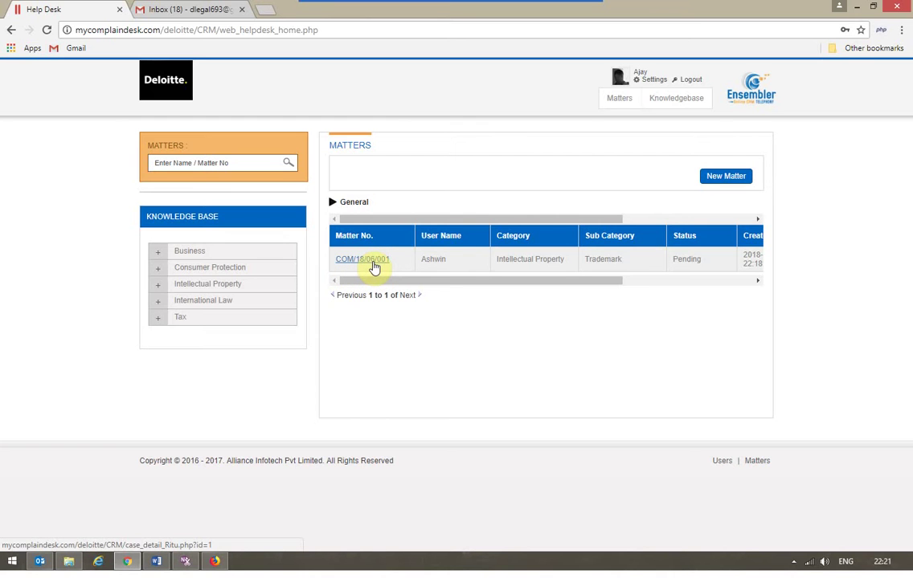
Step: Open COM/18/06/001, set stage Evidence and replace the agent remark with 'Evidence required'
click(371, 262)
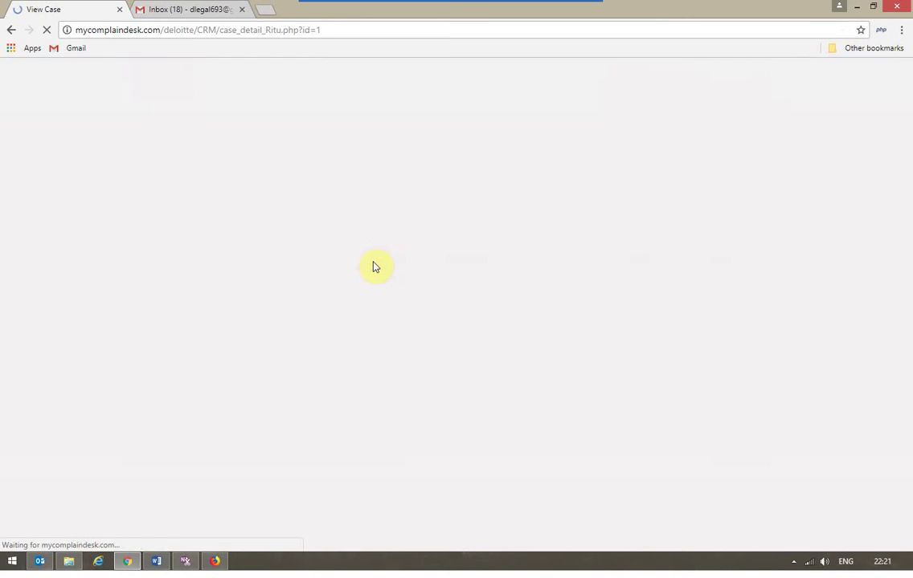
scroll(373, 268, down, 3)
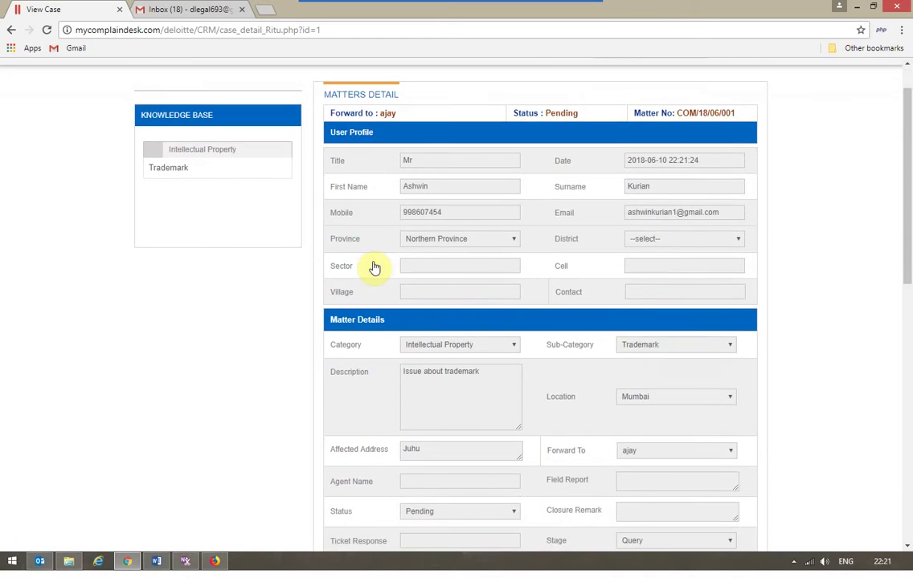
scroll(374, 268, down, 1)
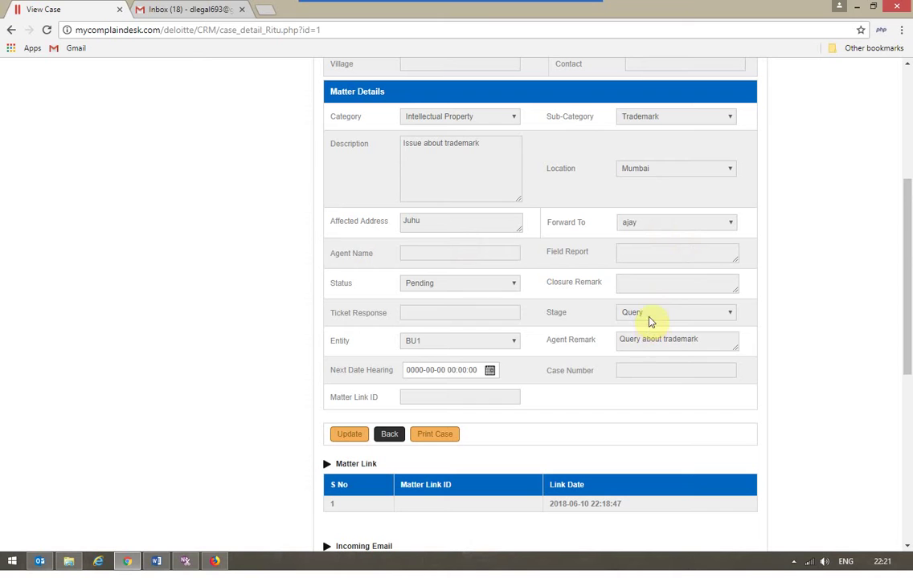
click(649, 315)
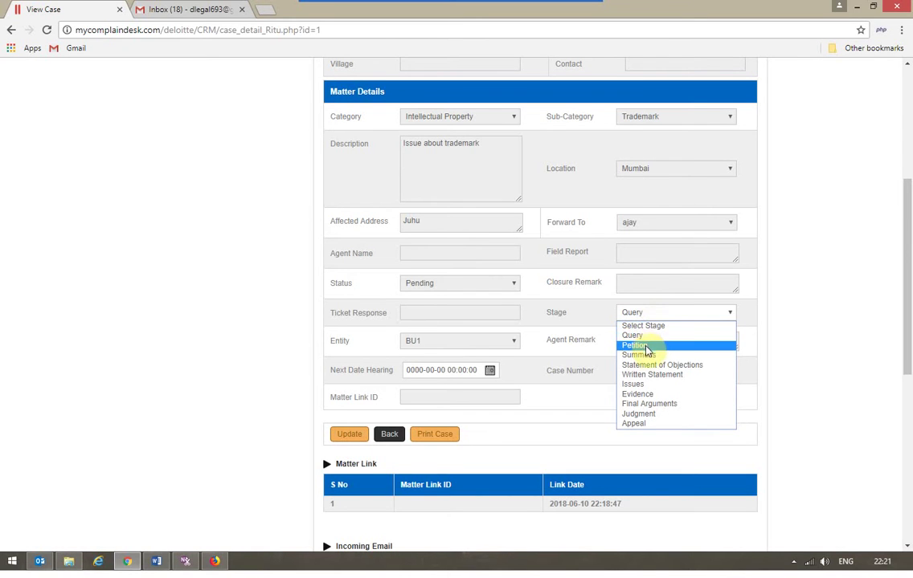
click(639, 395)
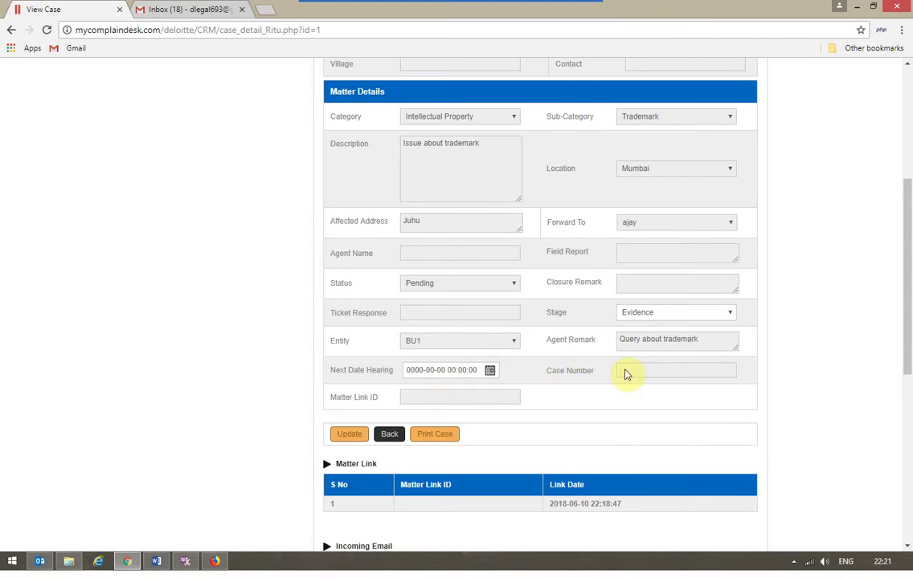
click(637, 339)
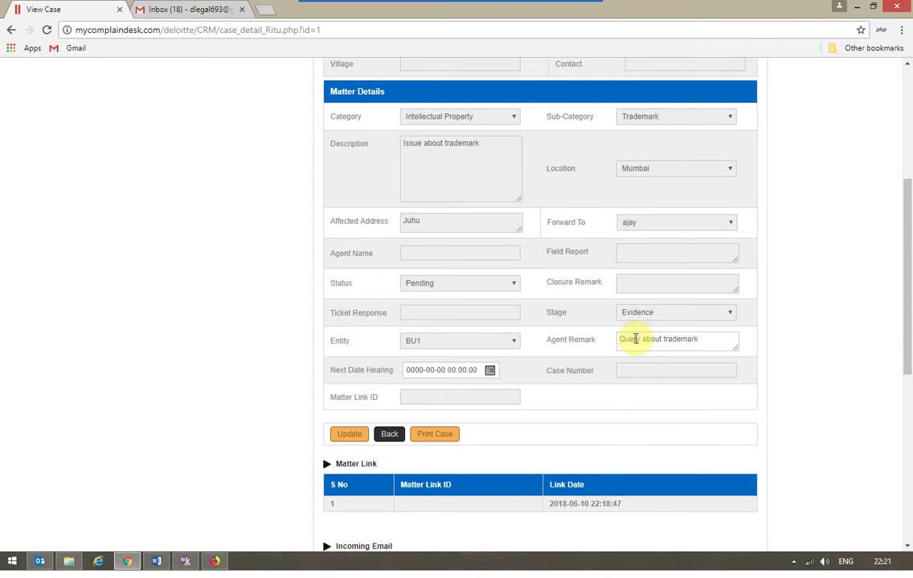
key(BackSpace)
key(BackSpace)
key(BackSpace)
key(BackSpace)
key(BackSpace)
key(BackSpace)
key(BackSpace)
key(BackSpace)
key(BackSpace)
key(BackSpace)
key(BackSpace)
key(BackSpace)
key(BackSpace)
key(BackSpace)
key(BackSpace)
key(BackSpace)
key(BackSpace)
key(BackSpace)
key(BackSpace)
key(BackSpace)
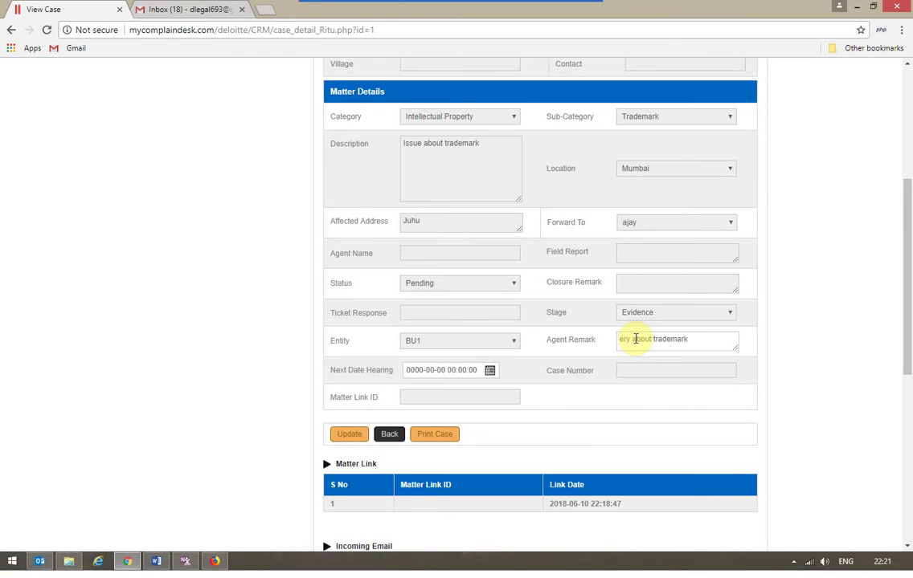
text(Evidence required)
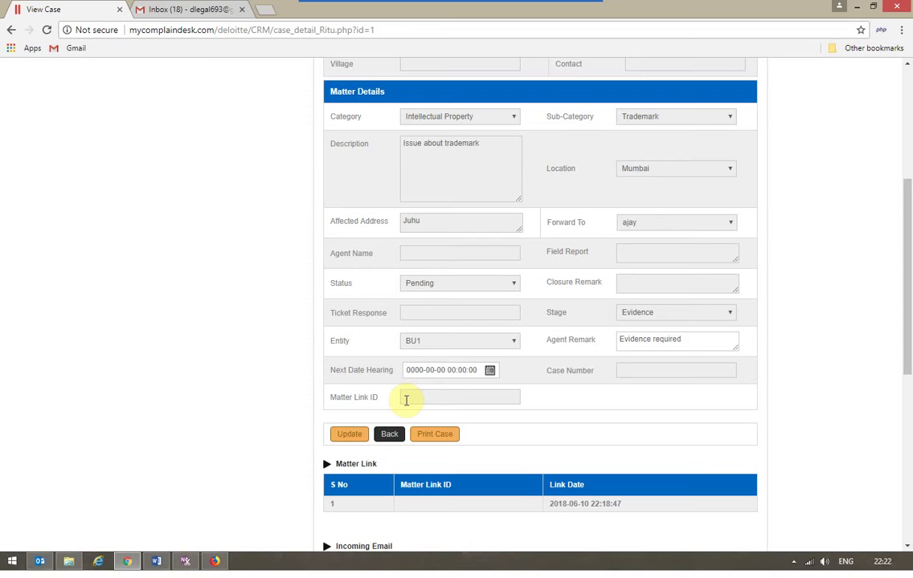
Step: Update the matter and scroll down to the new Evidence/BU1 journal entry
click(406, 400)
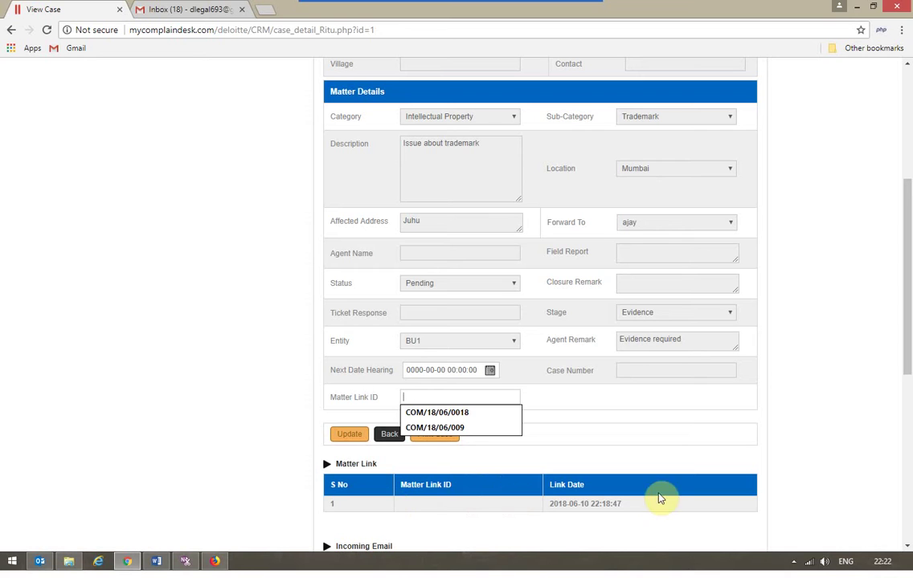
click(350, 434)
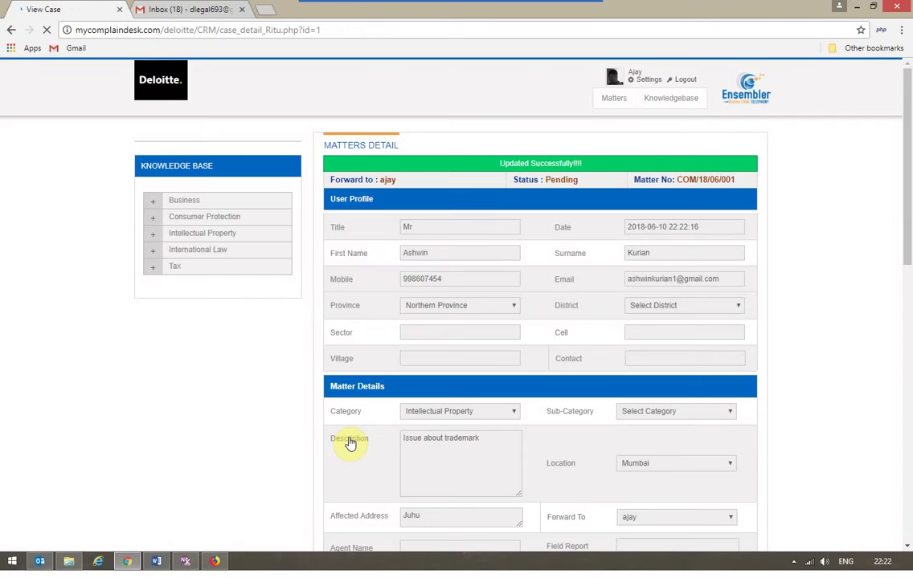
scroll(349, 443, down, 5)
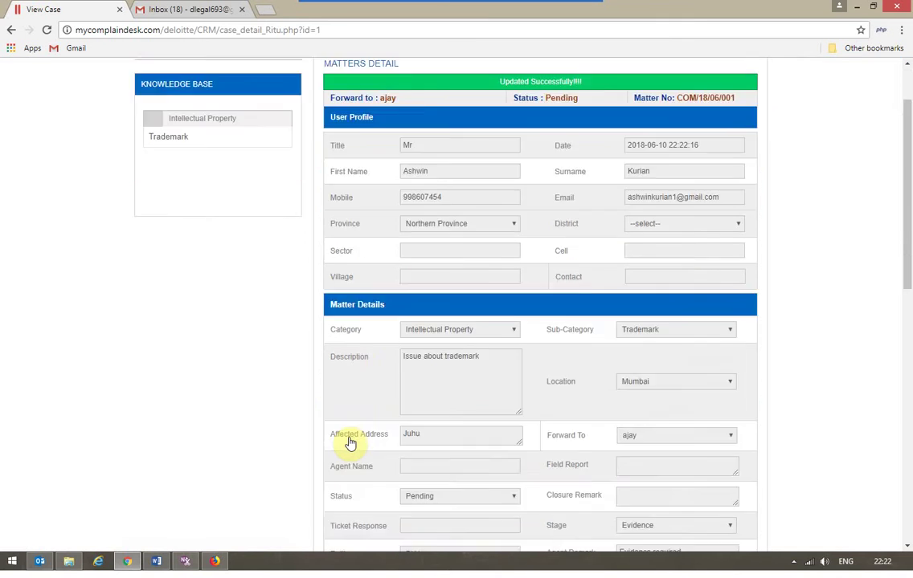
scroll(350, 443, down, 2)
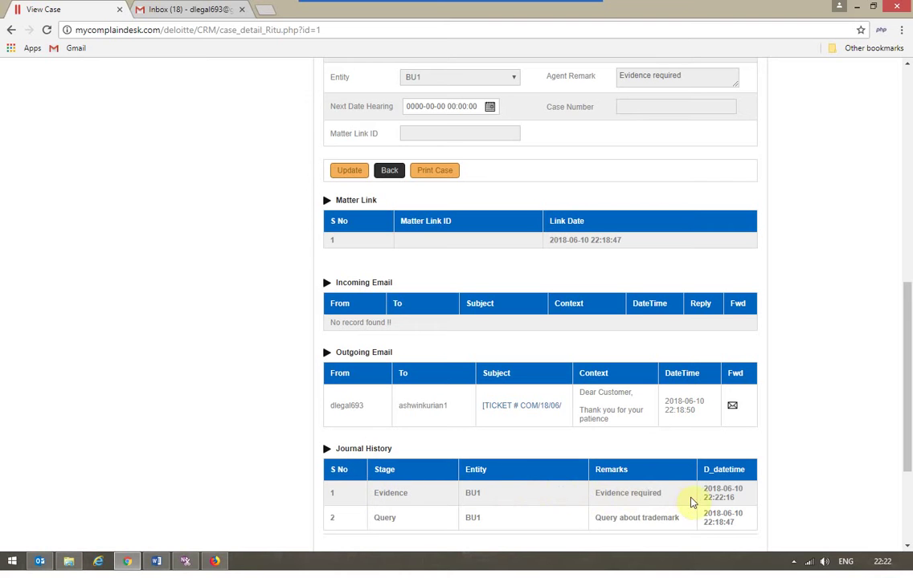
scroll(746, 497, down, 1)
scroll(746, 498, down, 1)
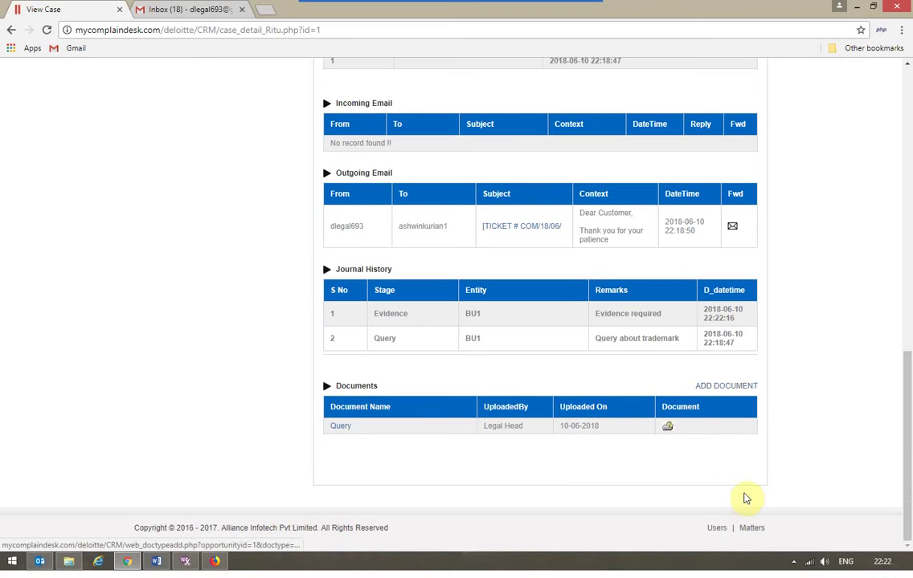
Step: Upload CRM_updates_14NOV_AG_24Nov V2.xls as a Statement of Objections document named 'evidence'
click(716, 391)
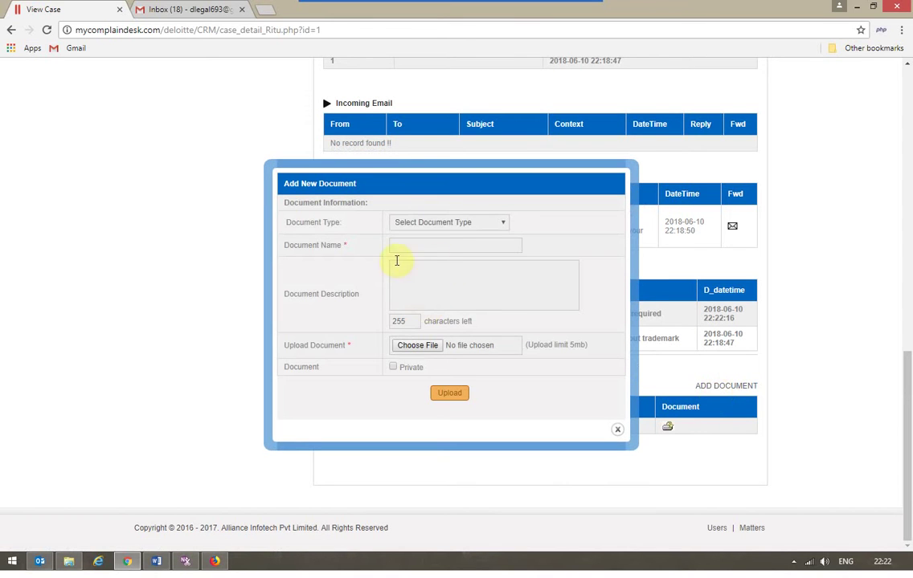
click(474, 224)
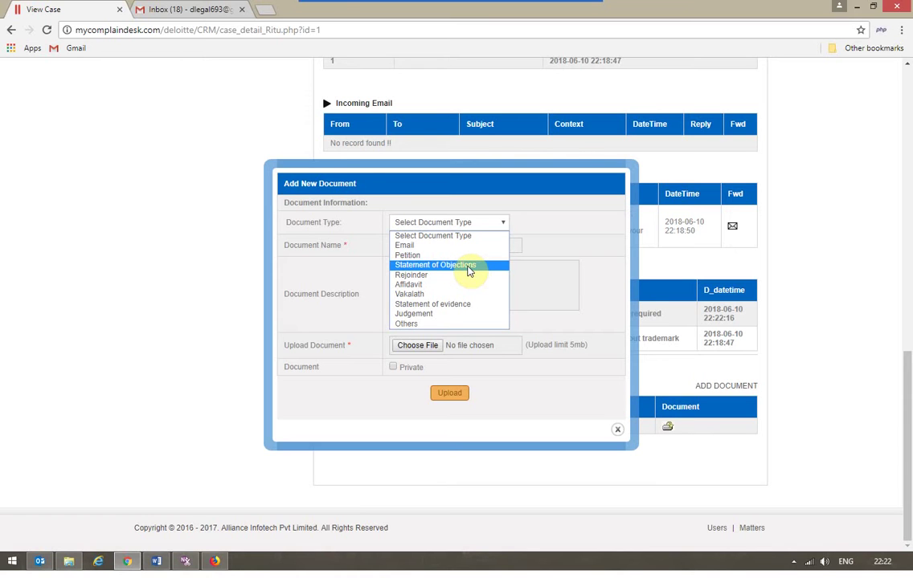
click(469, 268)
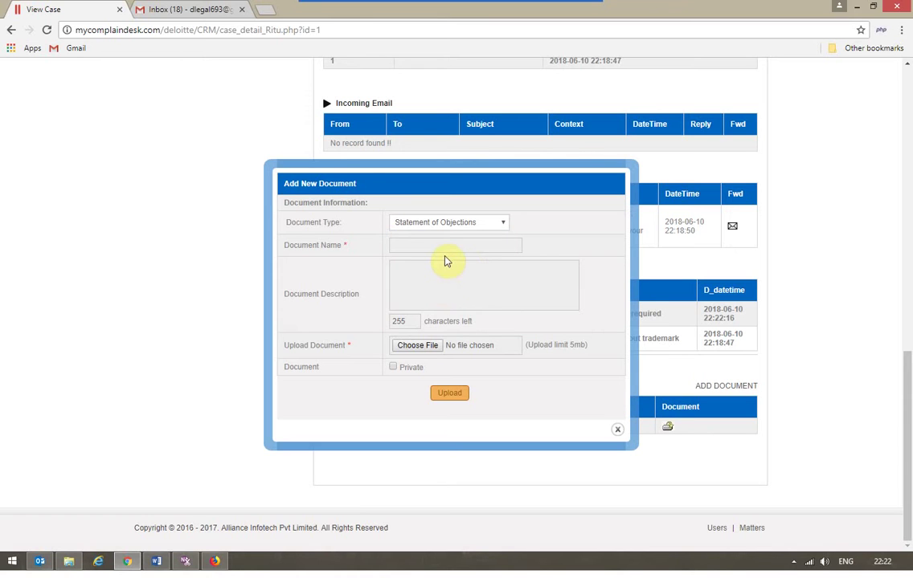
click(445, 248)
text(evidence)
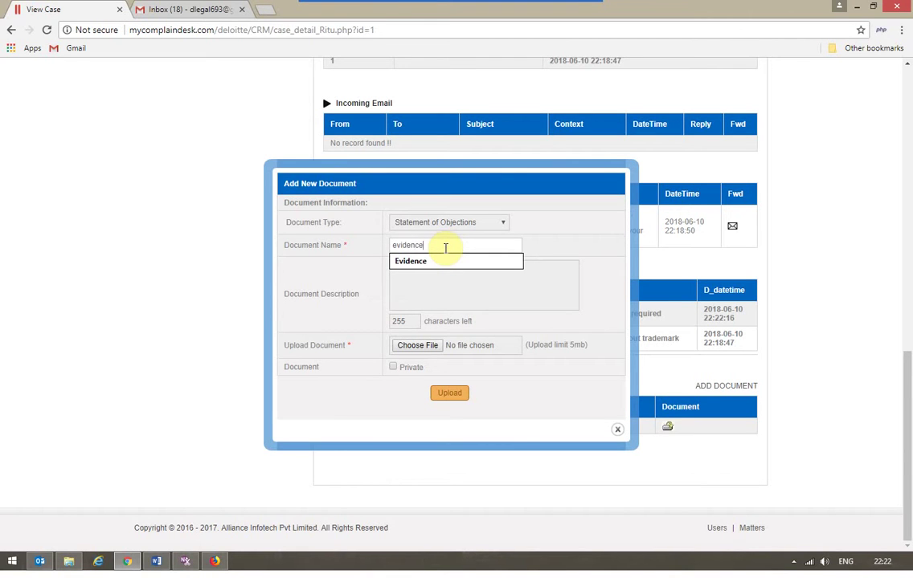
click(533, 294)
click(411, 345)
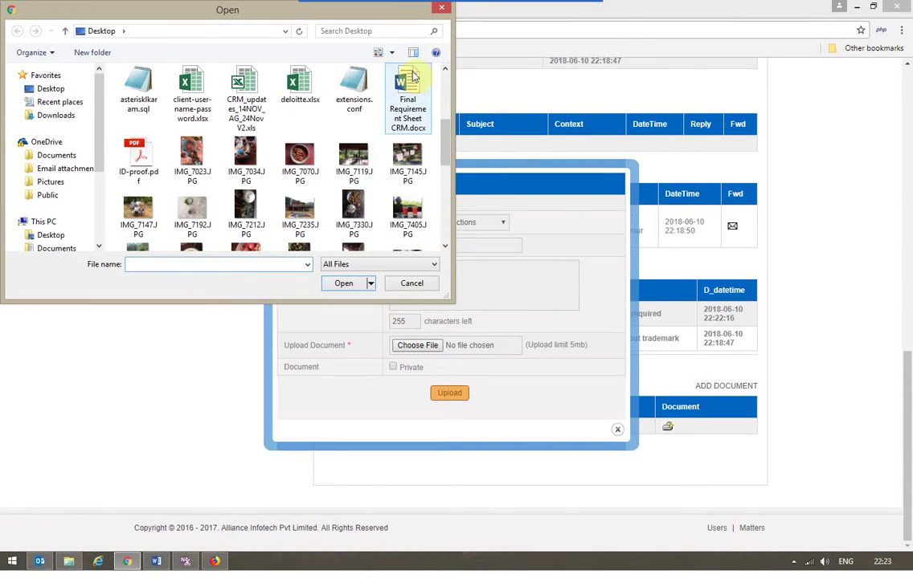
click(261, 107)
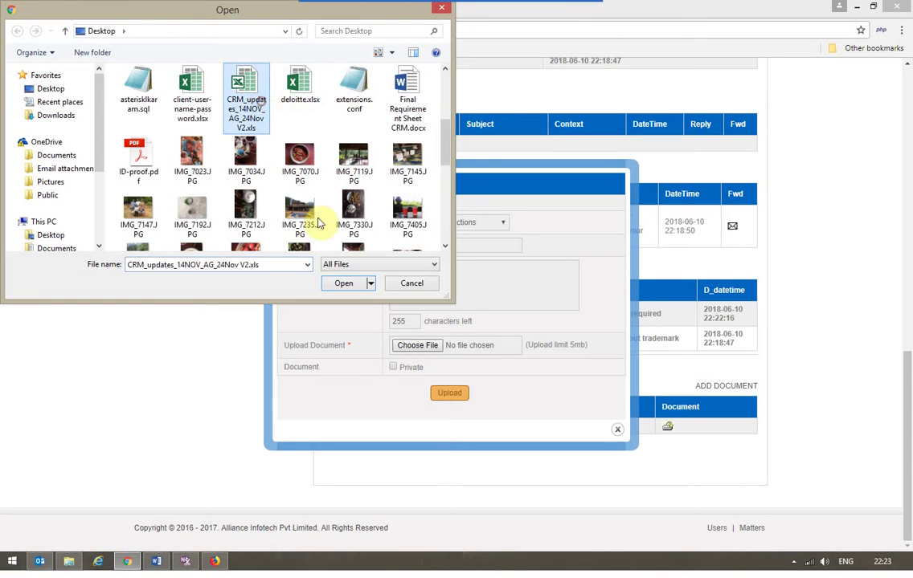
click(343, 283)
click(455, 395)
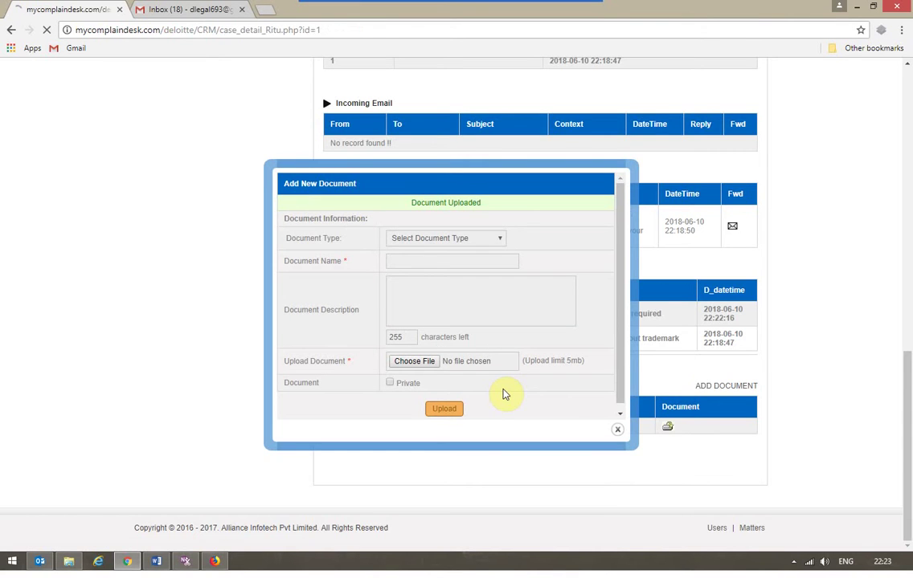
Step: Scroll the matter page to check that the Documents table lists evidence and Query
scroll(502, 394, down, 10)
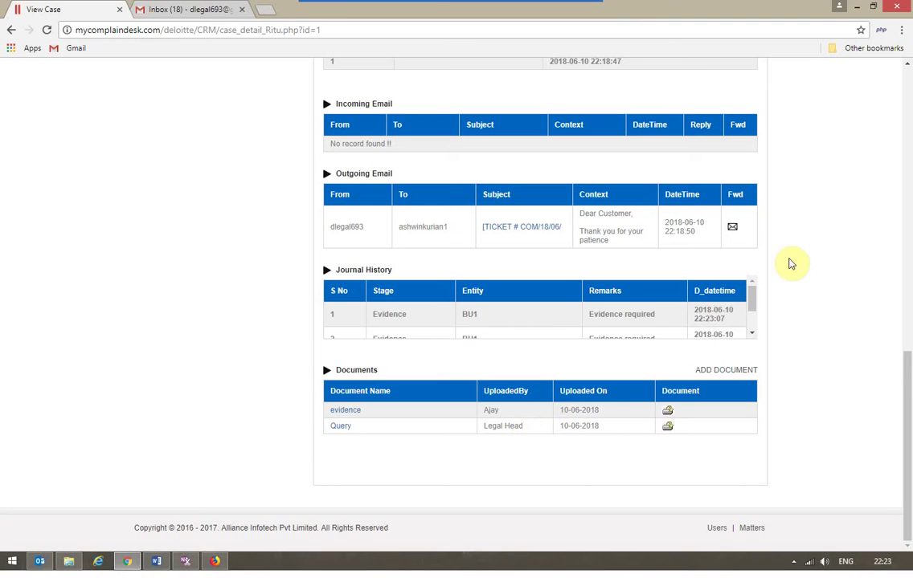
scroll(754, 318, up, 15)
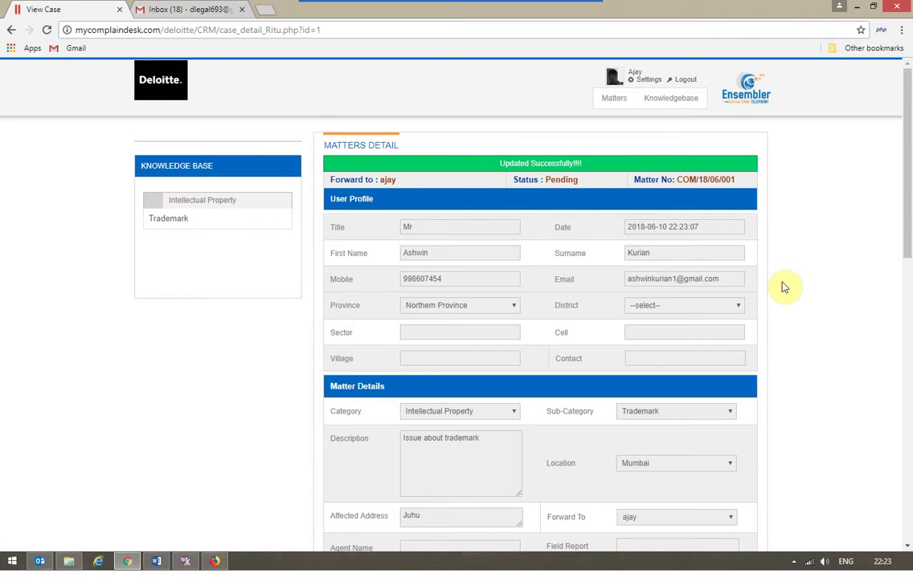
scroll(784, 287, down, 3)
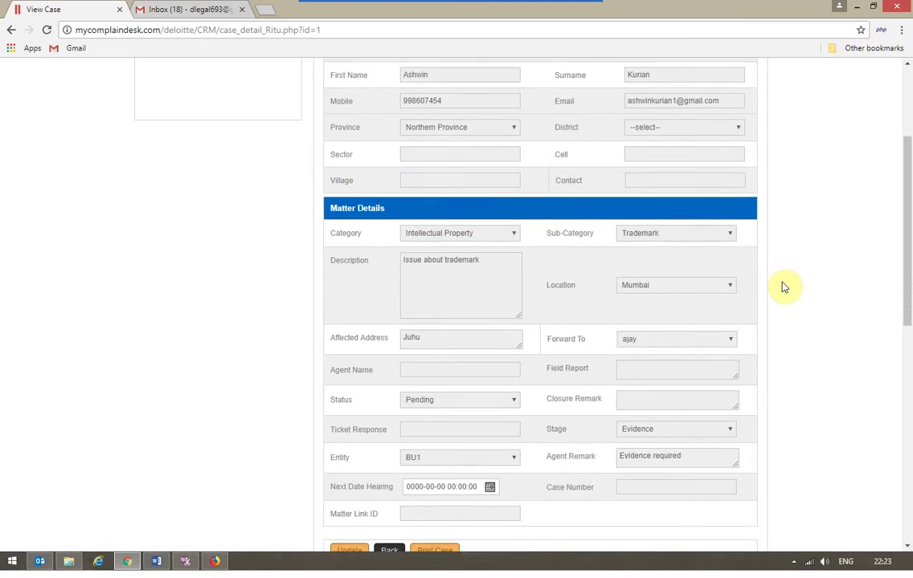
Step: Set the matter stage to Judgment and replace the remark with 'judgement in favour'
click(648, 359)
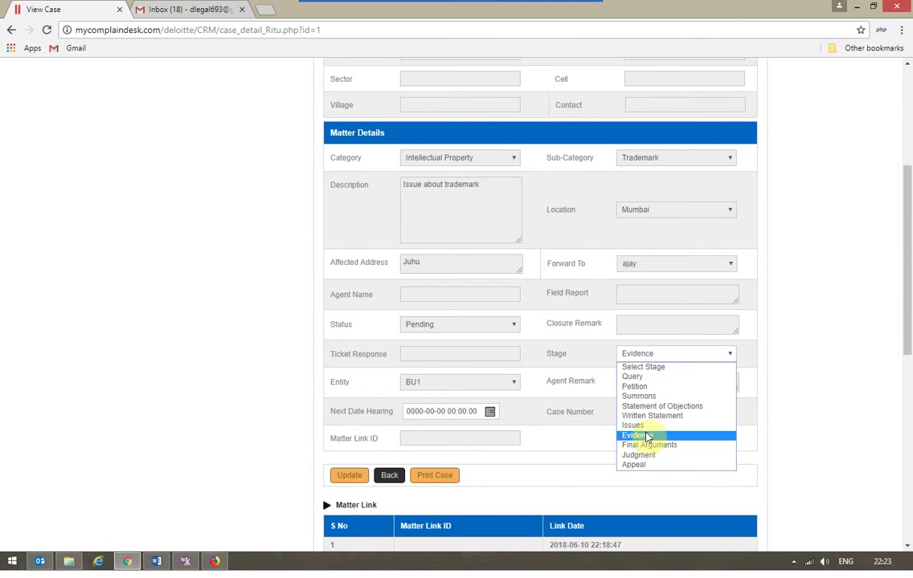
click(649, 456)
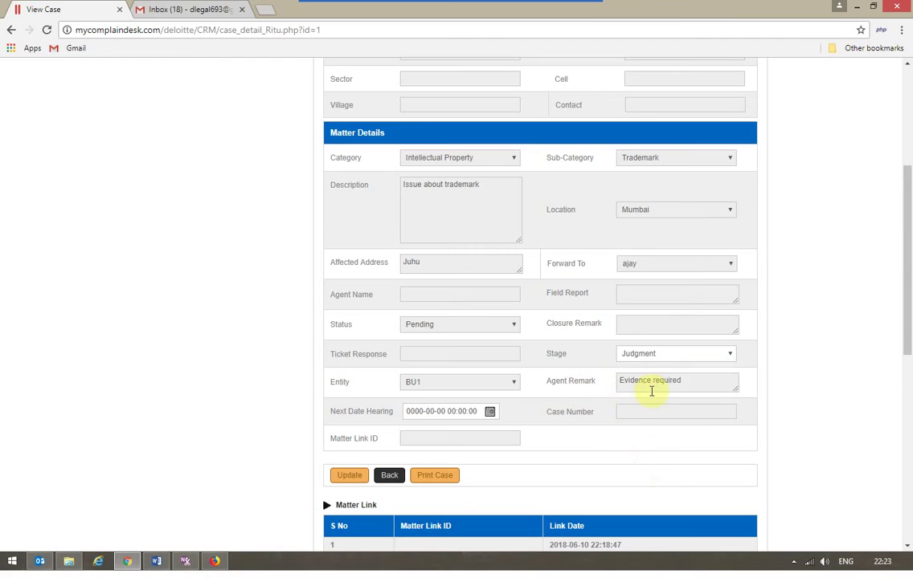
drag(692, 380, 461, 399)
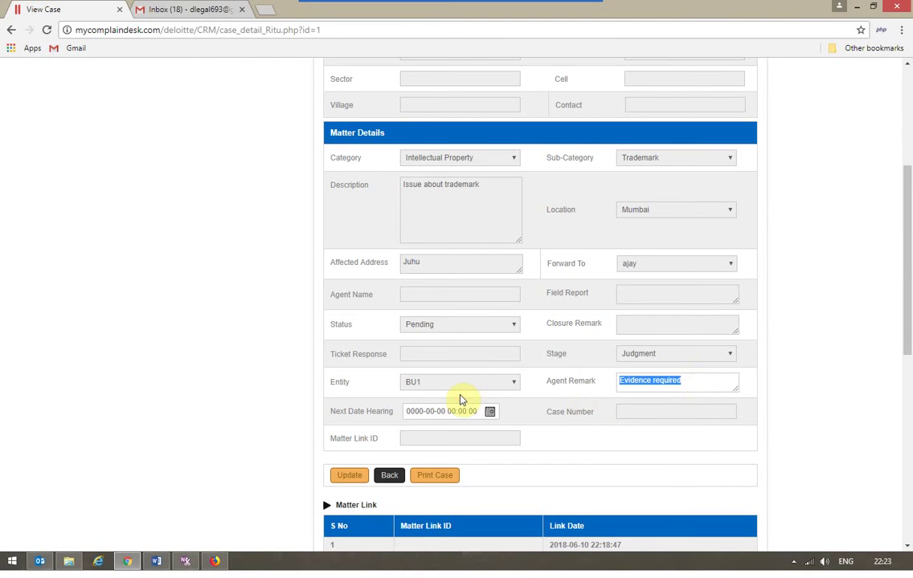
text(judgement in favour)
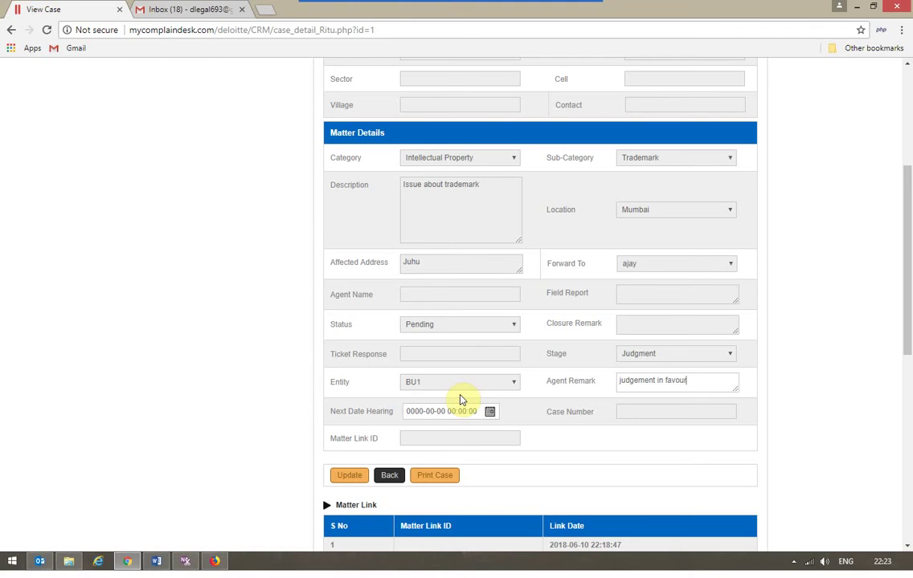
Step: Set the status to Closed, choose the agent to forward it to, and save the matter
click(468, 328)
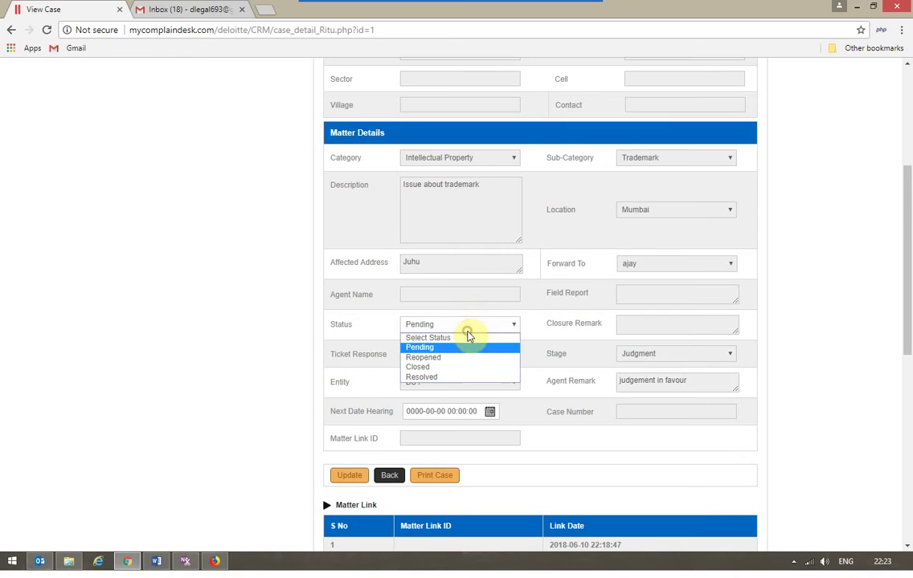
click(447, 367)
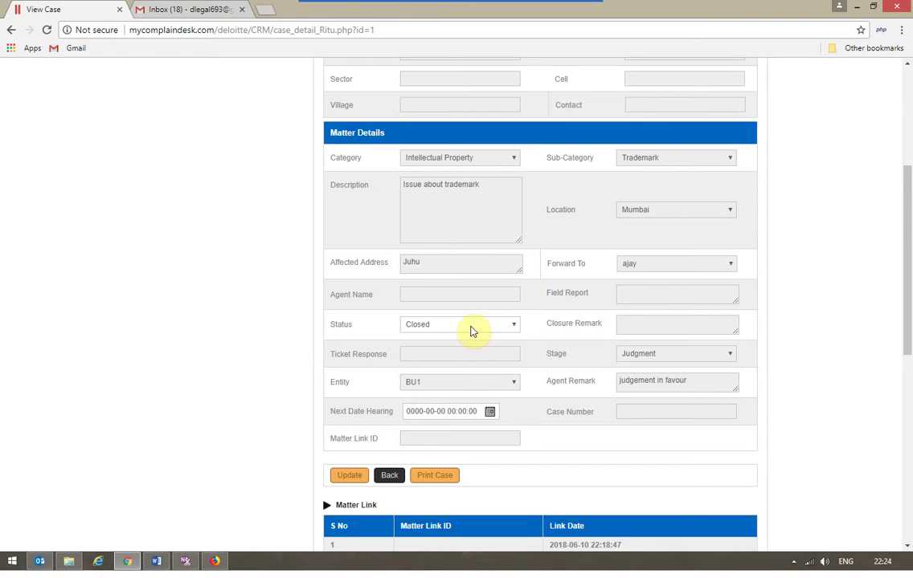
click(668, 265)
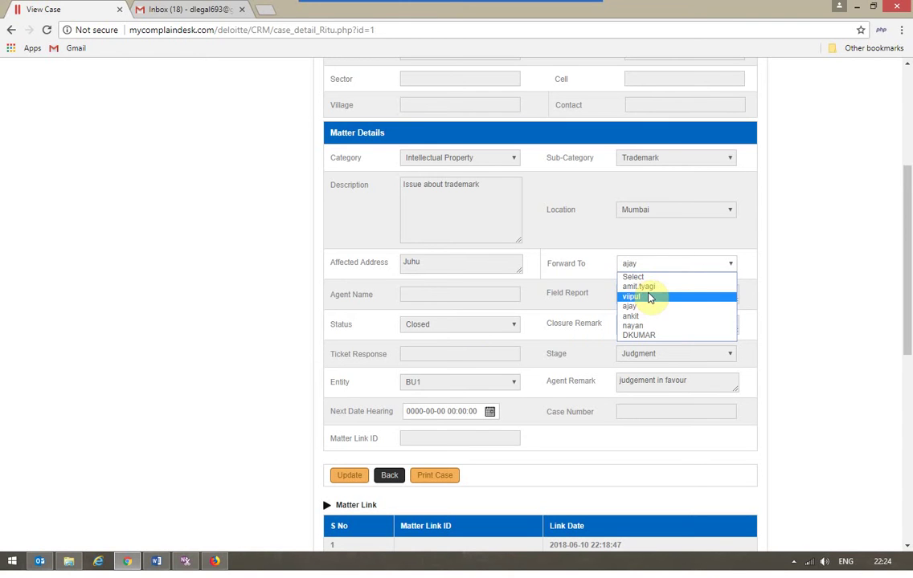
click(490, 325)
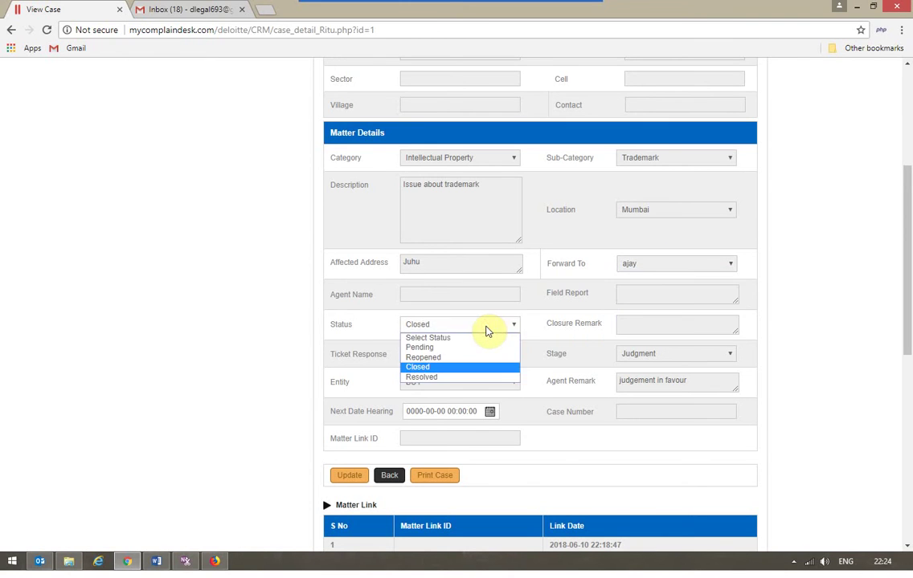
click(441, 362)
click(639, 267)
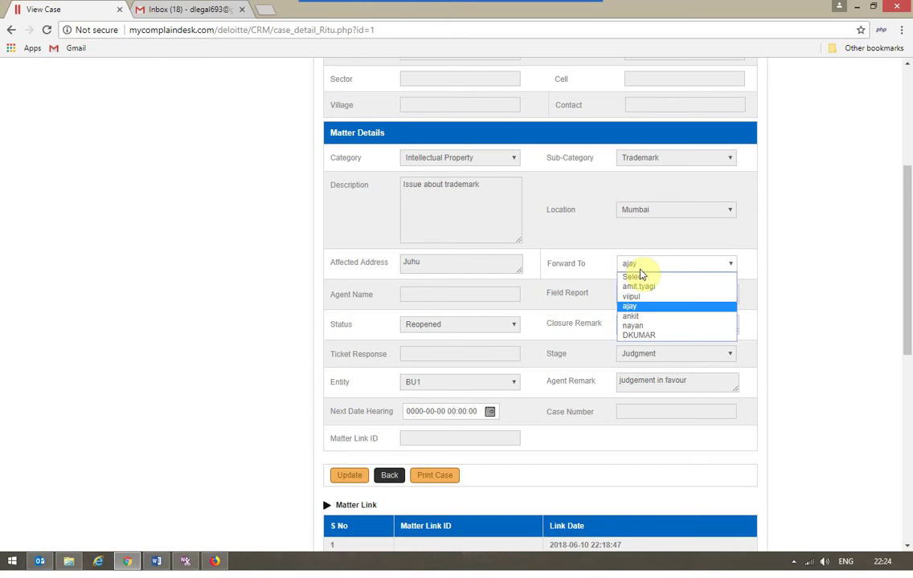
click(516, 294)
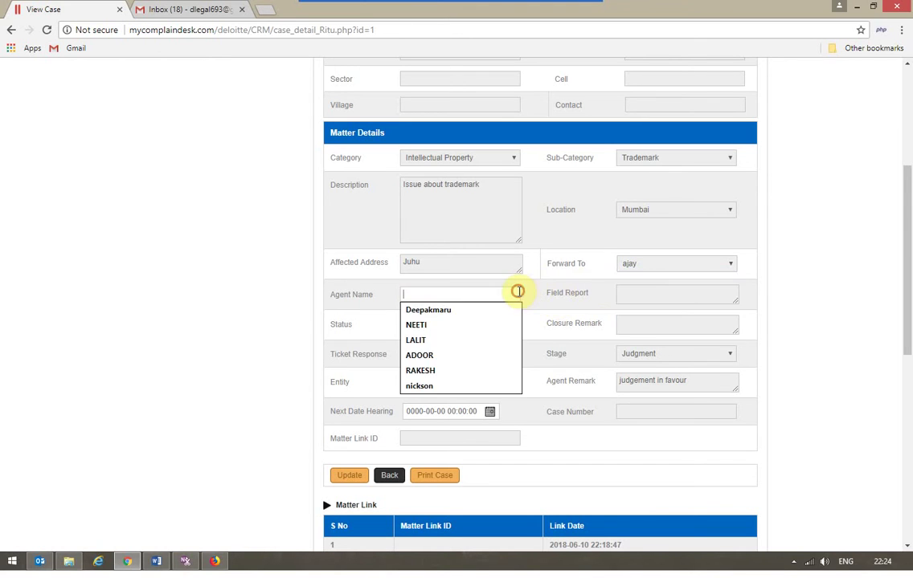
click(647, 265)
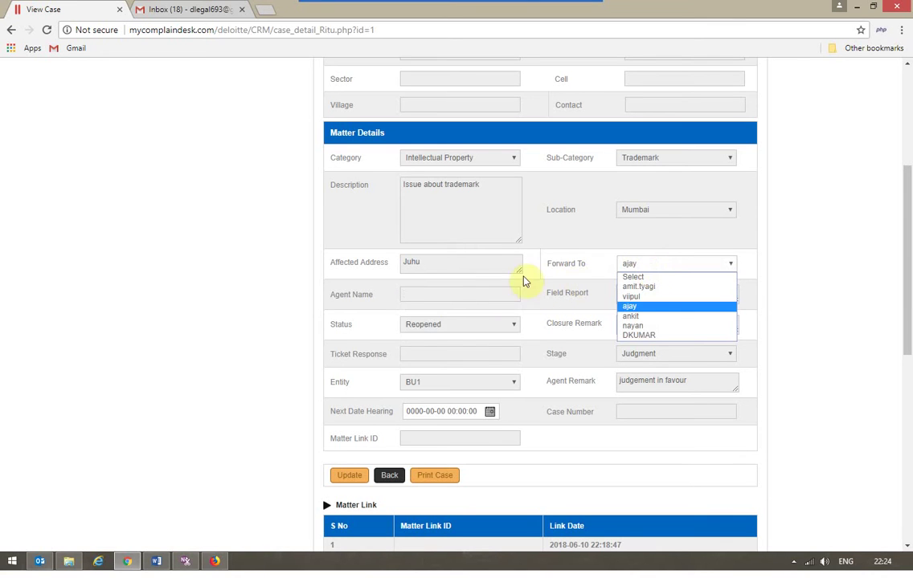
click(476, 326)
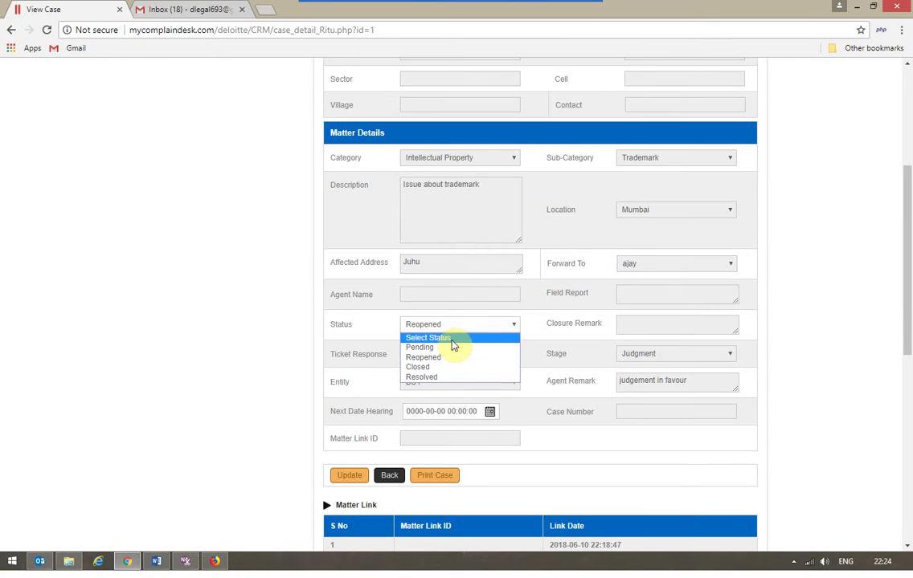
click(434, 367)
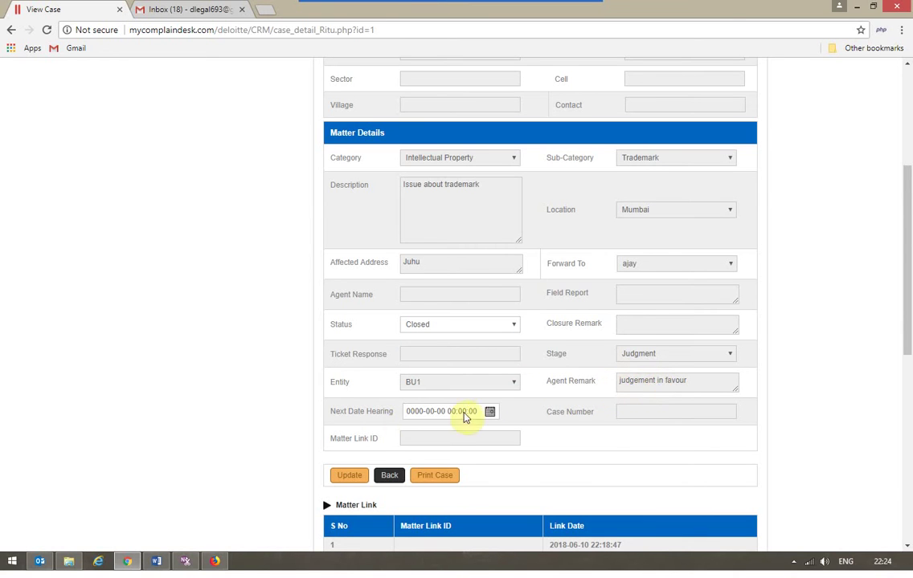
click(350, 477)
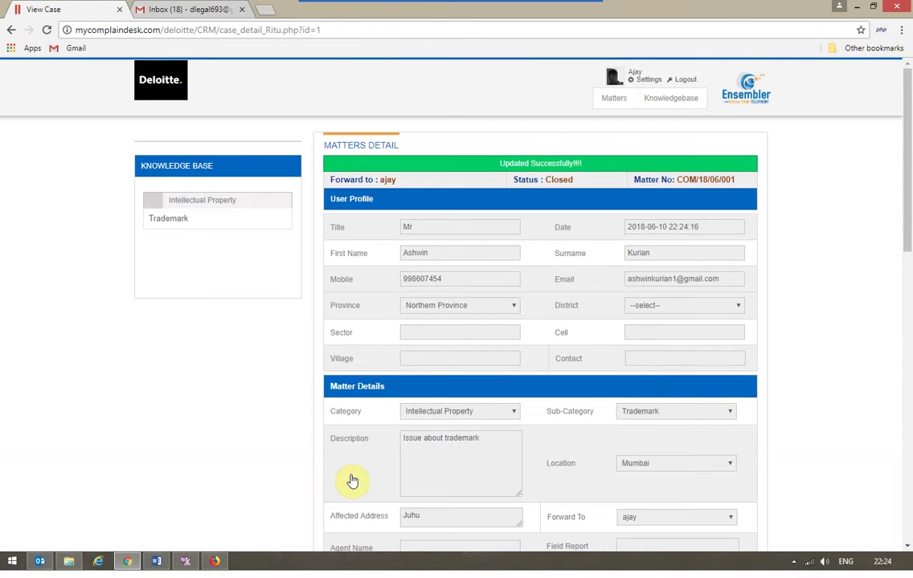
scroll(351, 481, down, 5)
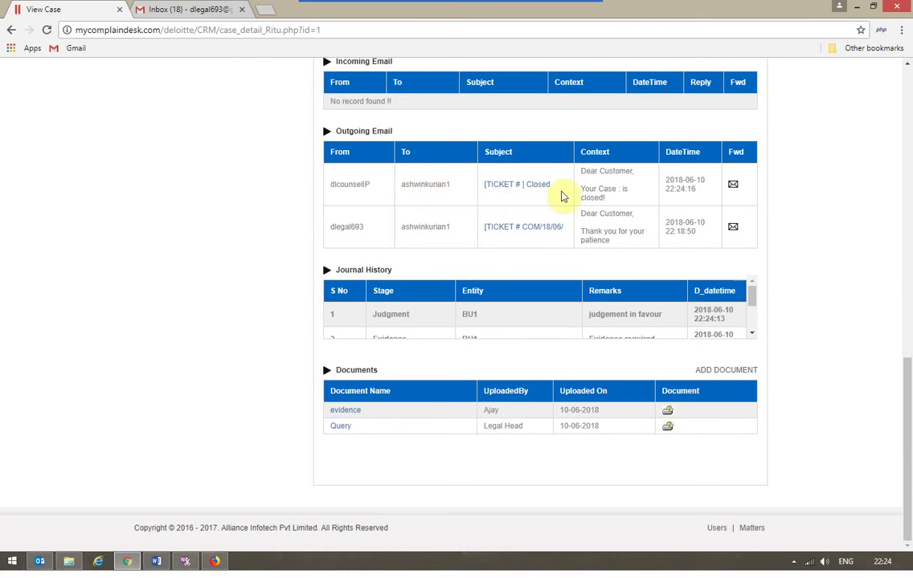
scroll(575, 199, up, 10)
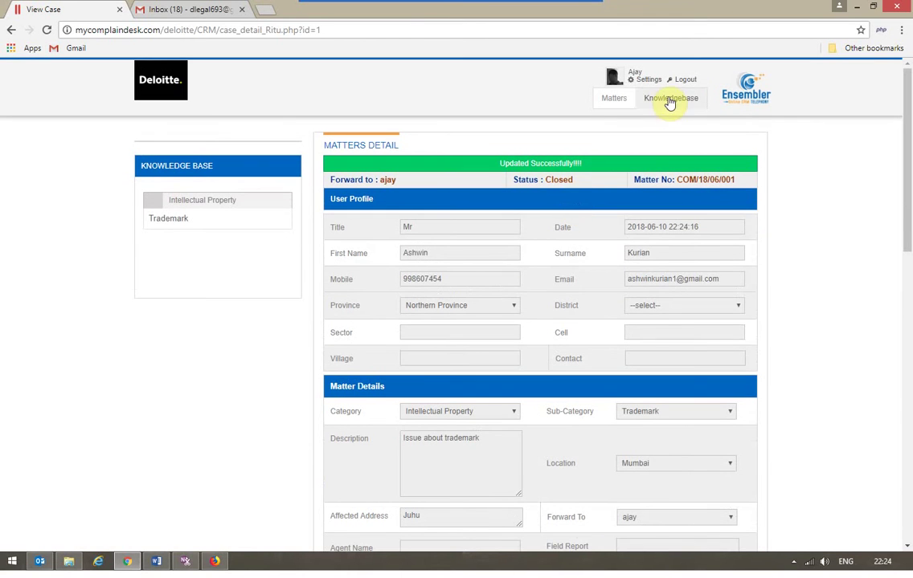
Step: Log out, then sign in with the legal head's saved login from the email suggestions
click(684, 81)
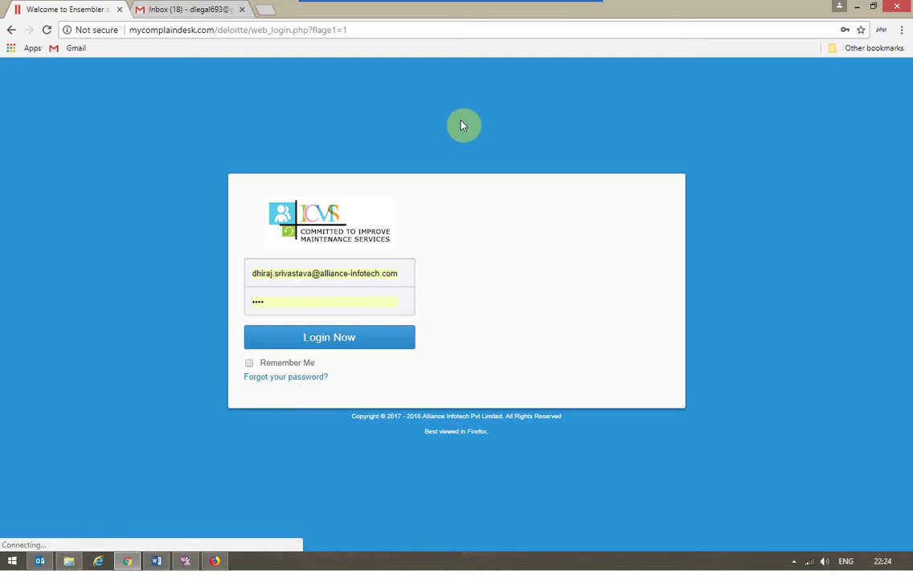
click(315, 273)
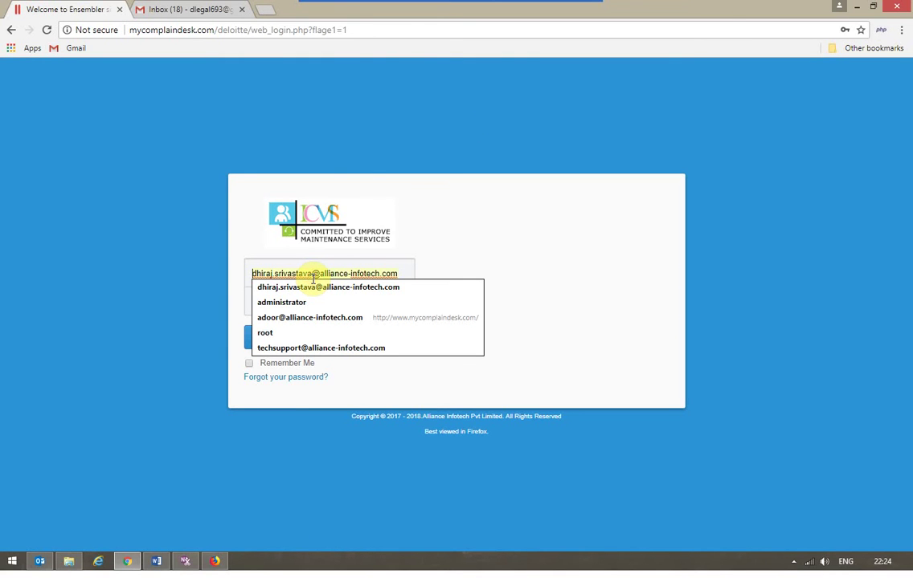
triple_click(313, 274)
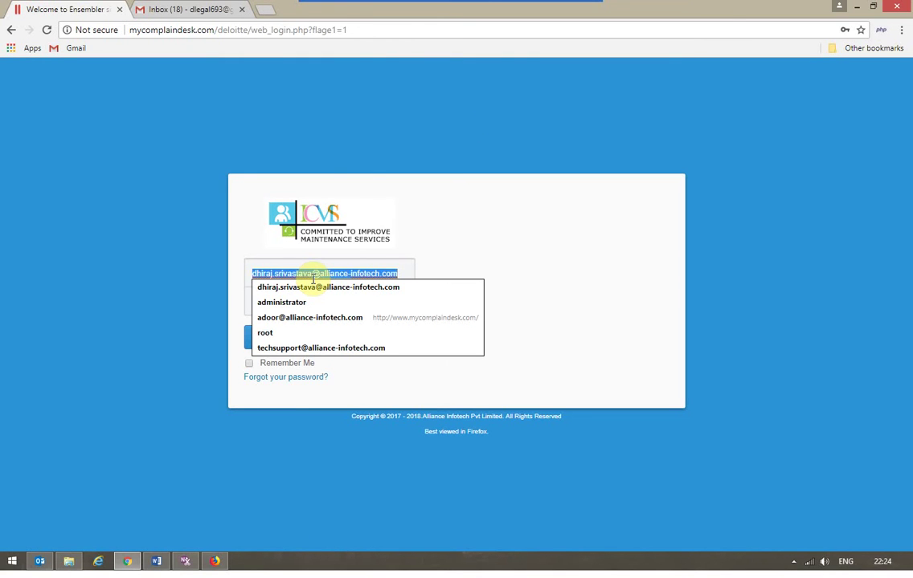
text(d)
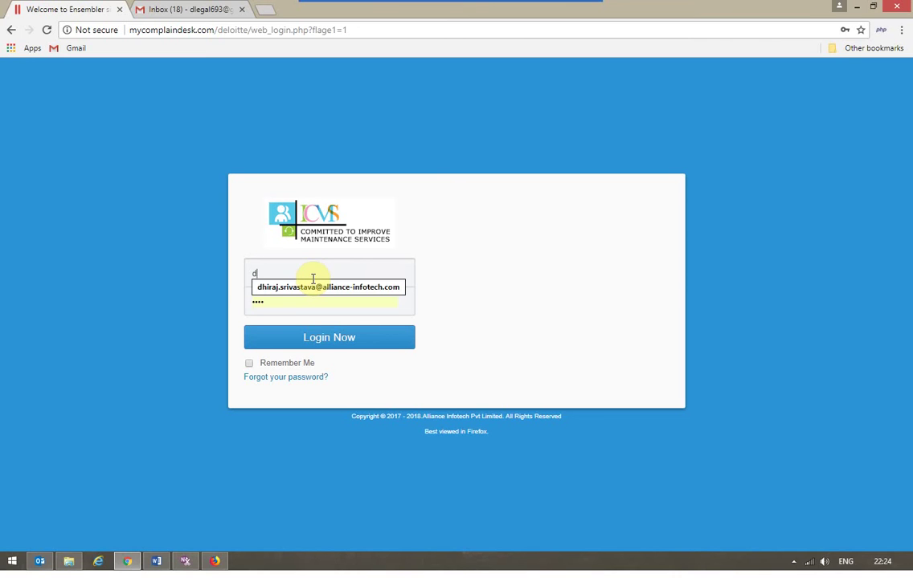
click(314, 287)
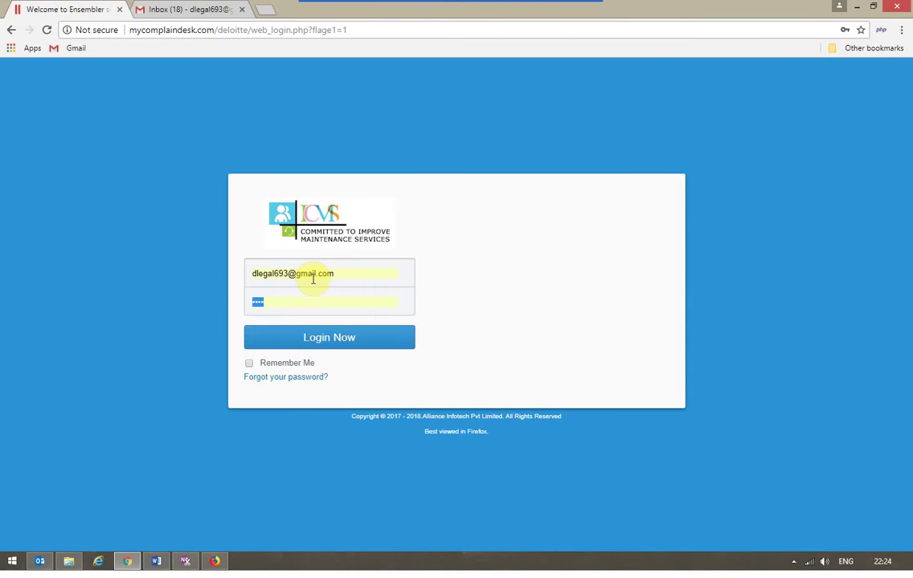
click(322, 344)
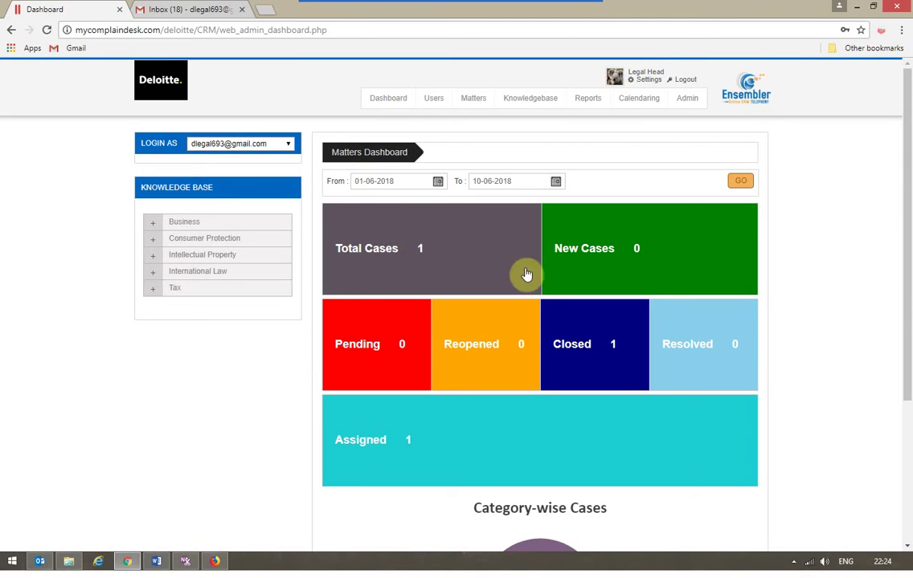
Step: Open the closed matter from the Closed tile's report and scroll through its details and documents
click(612, 350)
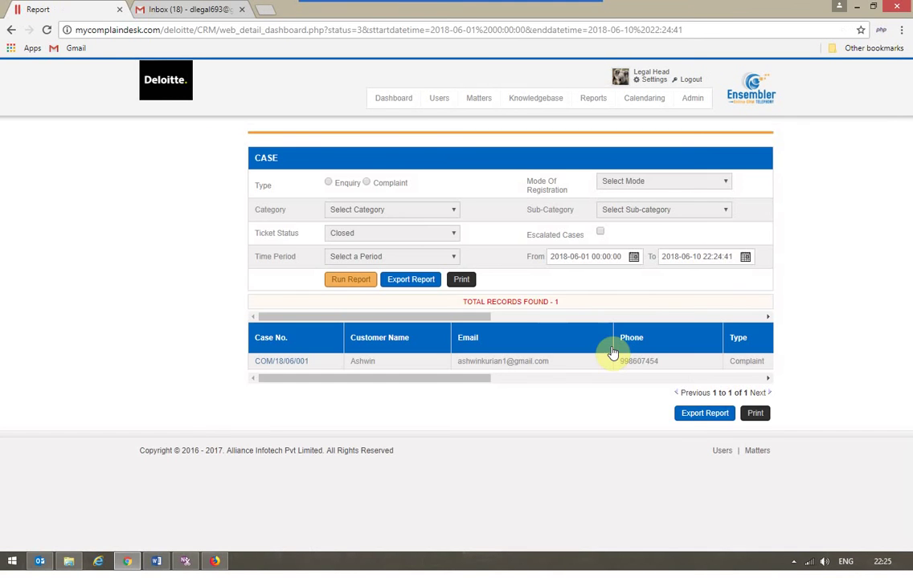
click(279, 366)
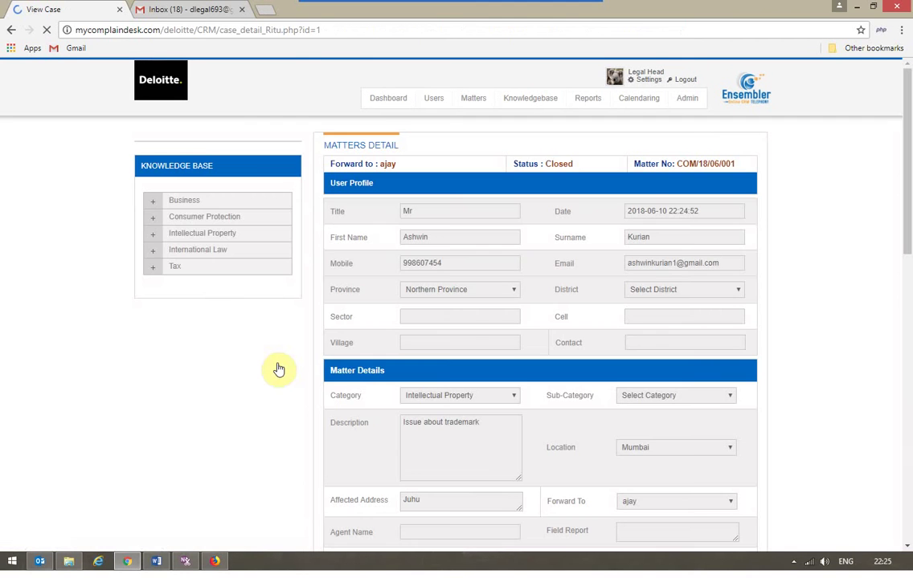
scroll(279, 369, down, 1)
scroll(279, 369, down, 6)
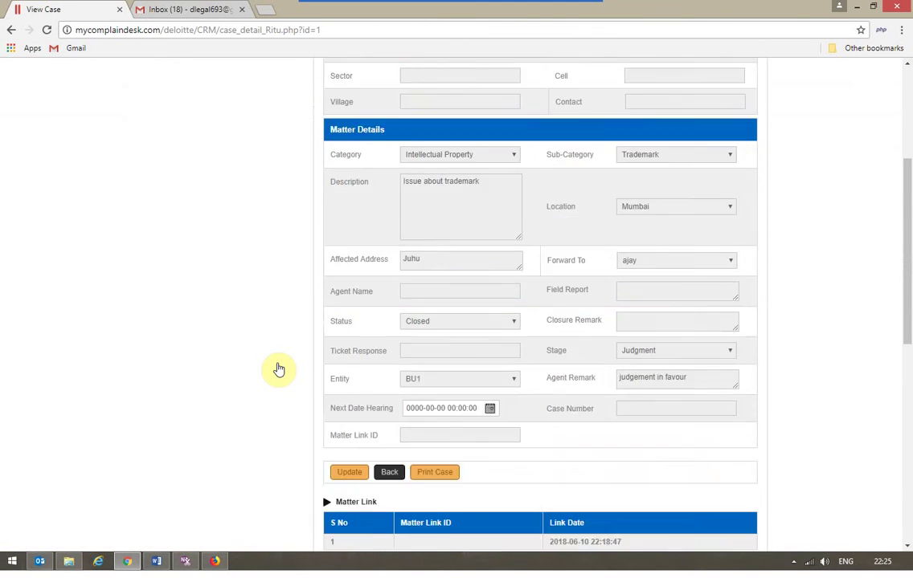
scroll(279, 369, down, 1)
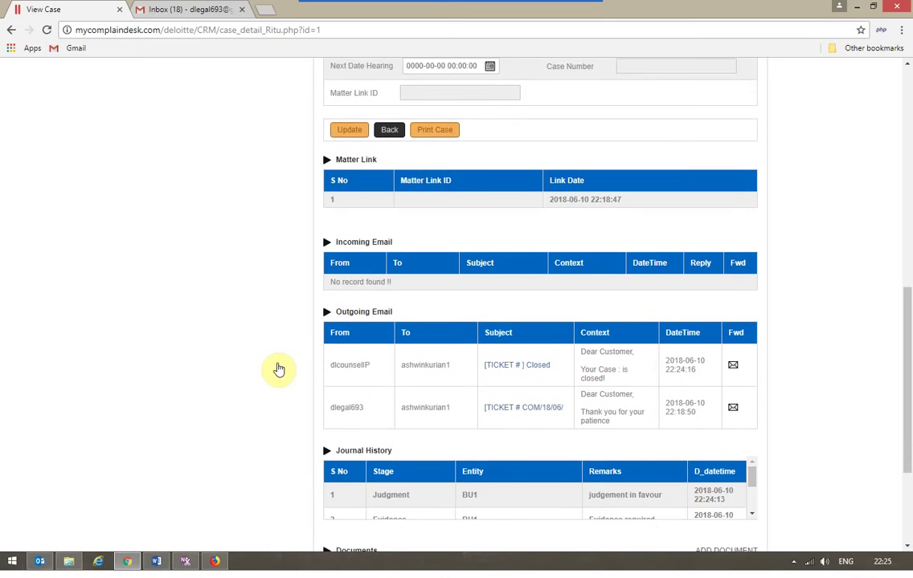
scroll(278, 369, down, 2)
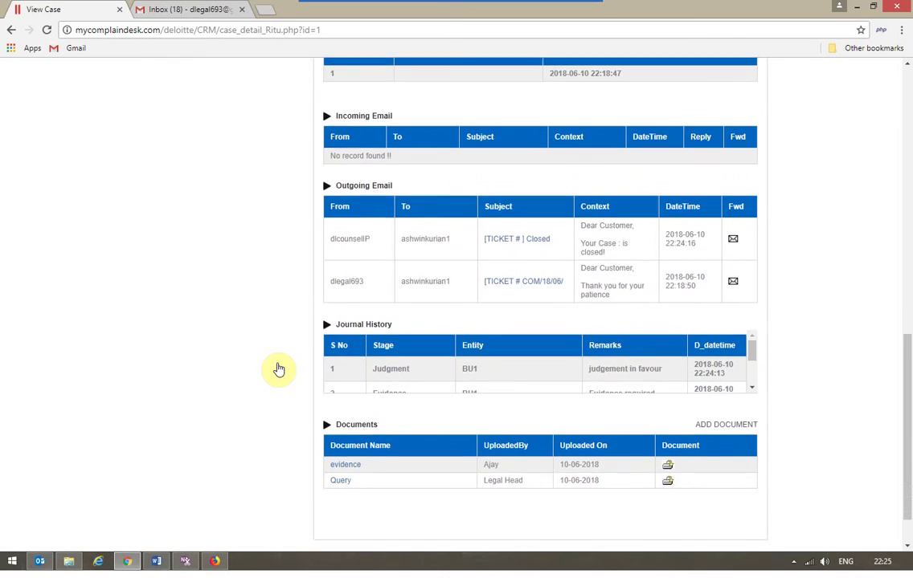
scroll(278, 369, up, 10)
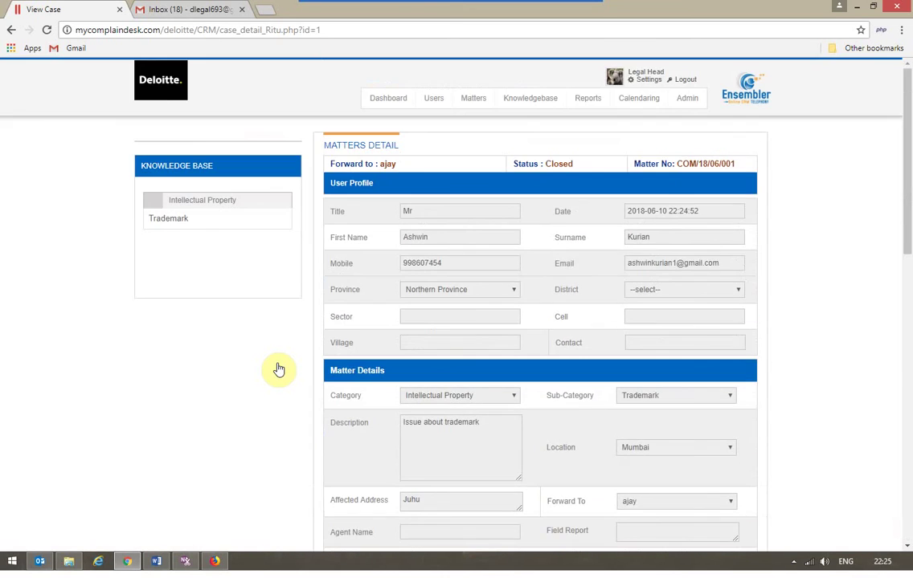
click(685, 108)
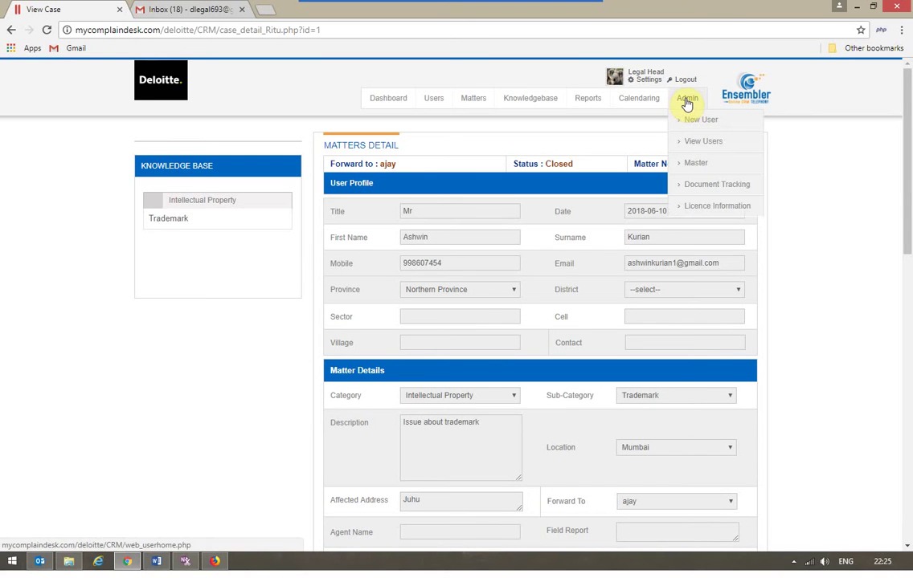
Step: Open Document Tracking and search the tracked documents for 'judgement'
click(704, 191)
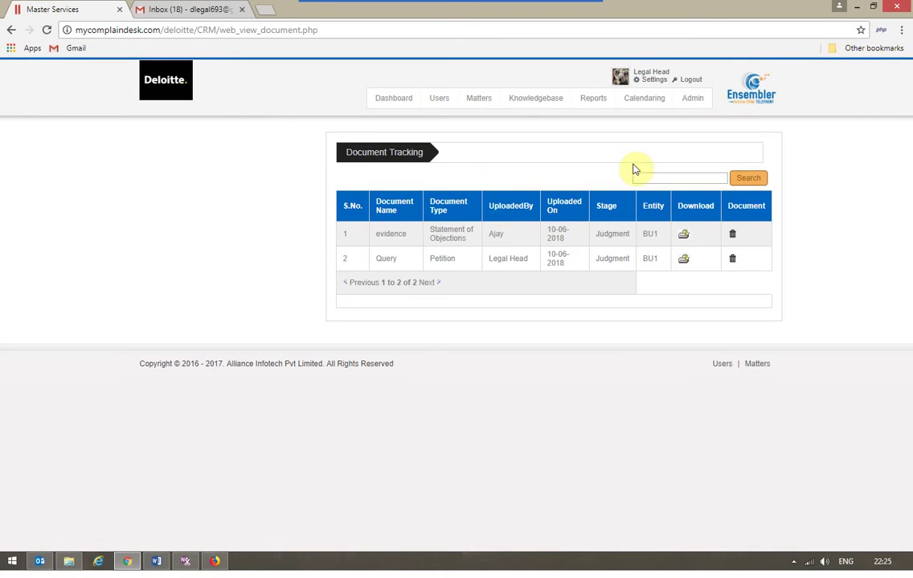
click(650, 178)
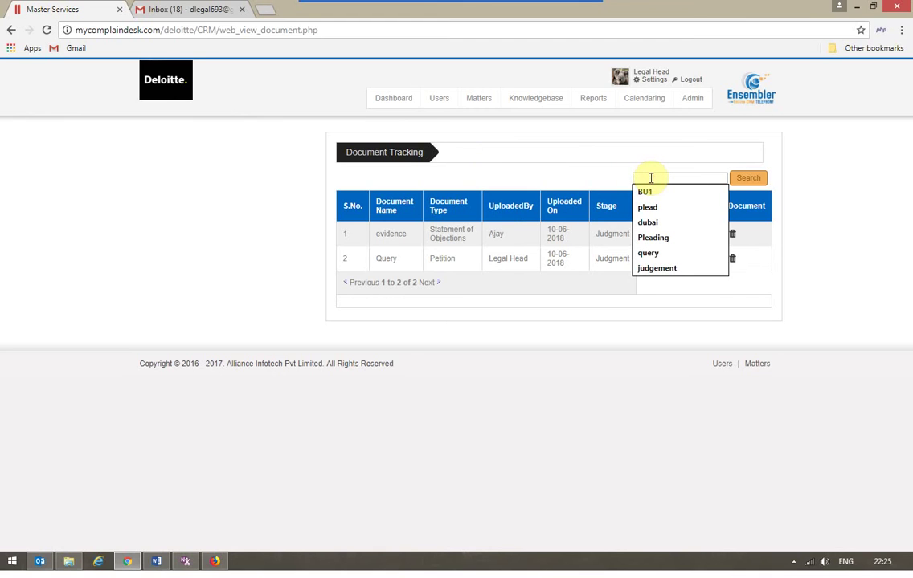
text(judge)
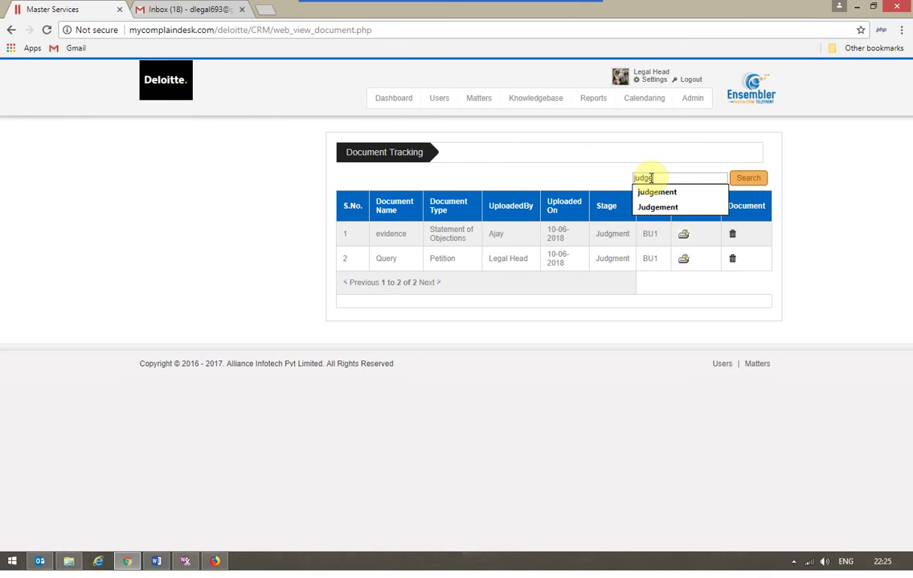
key(Down)
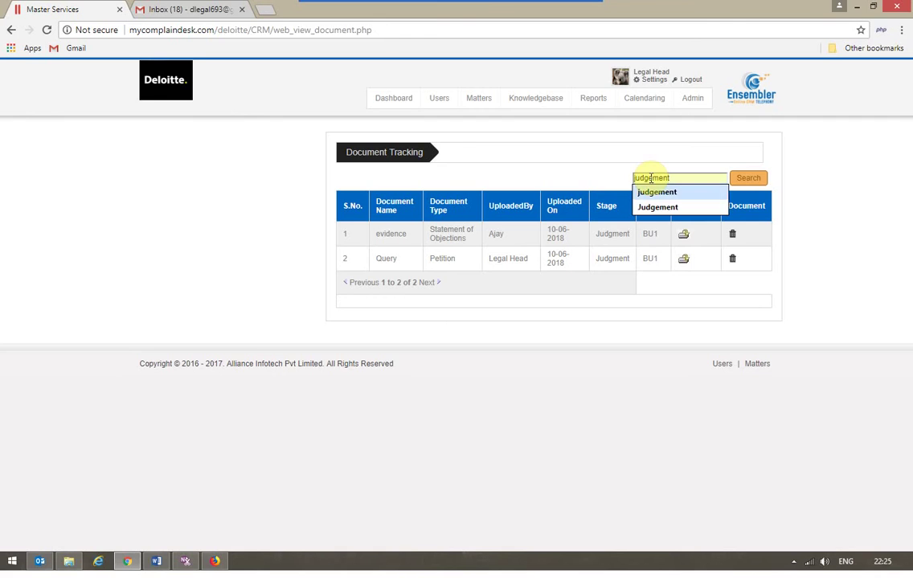
key(Return)
click(746, 180)
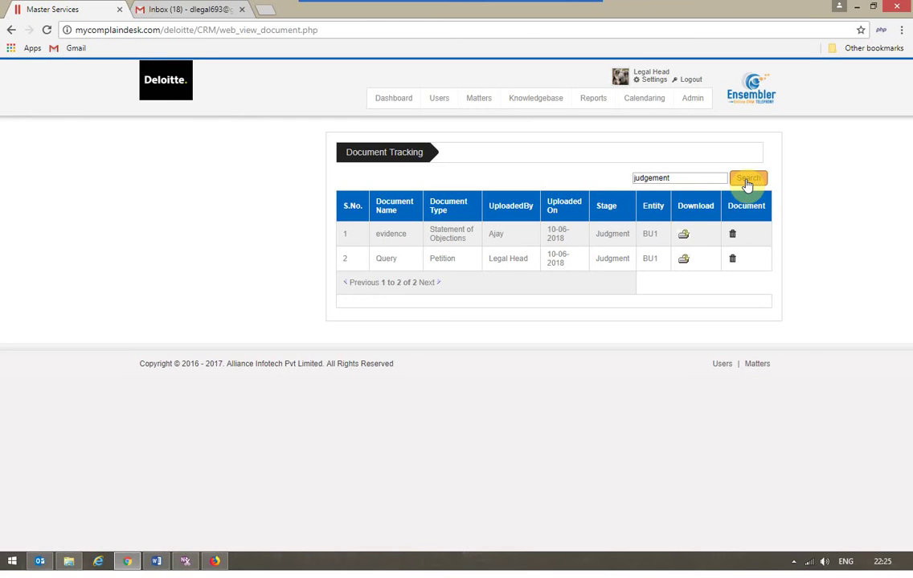
Step: Change the search term to 'petition', narrowing the list to the Query document
double_click(685, 180)
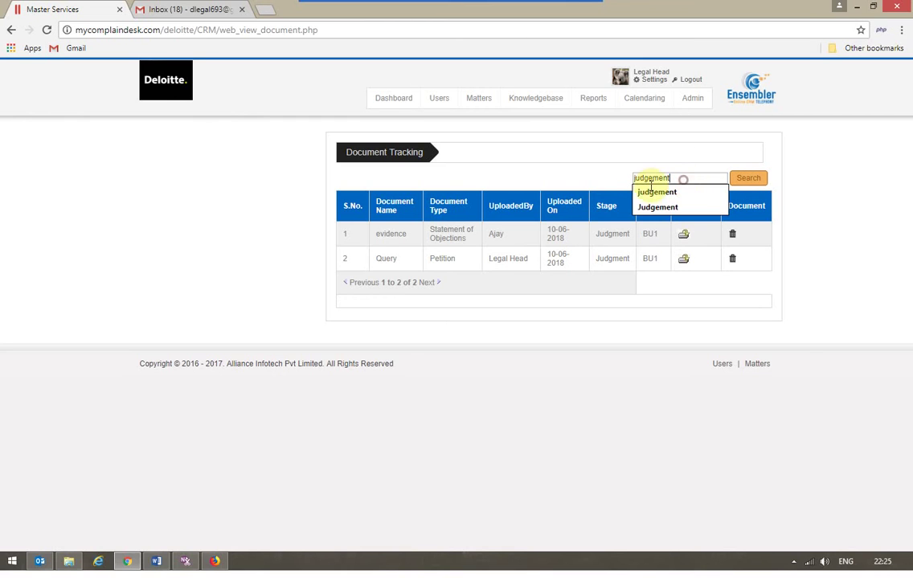
text(pet)
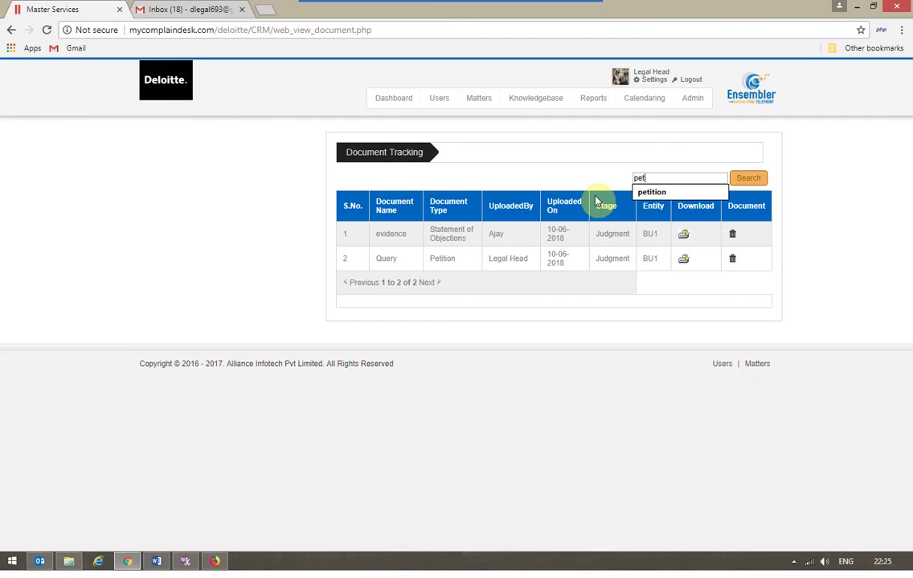
key(Down)
key(Return)
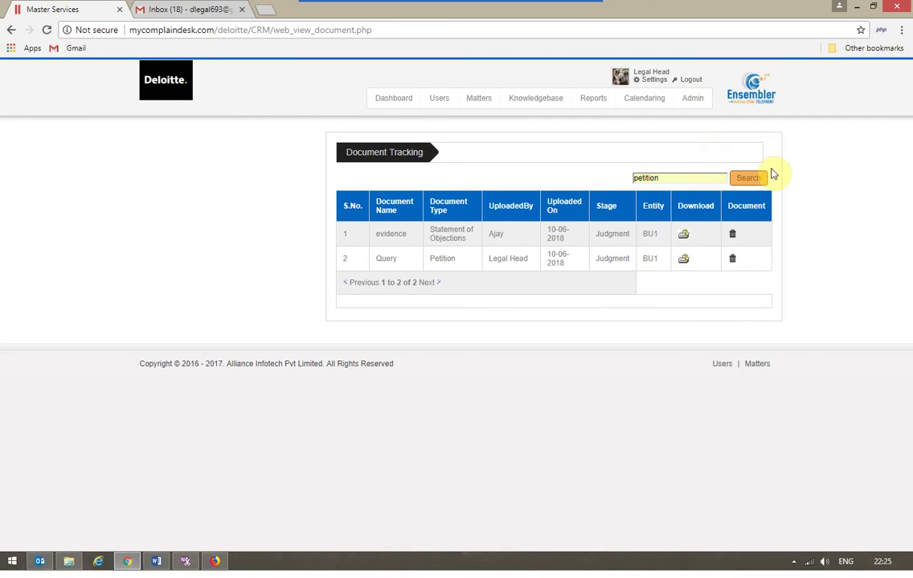
click(748, 180)
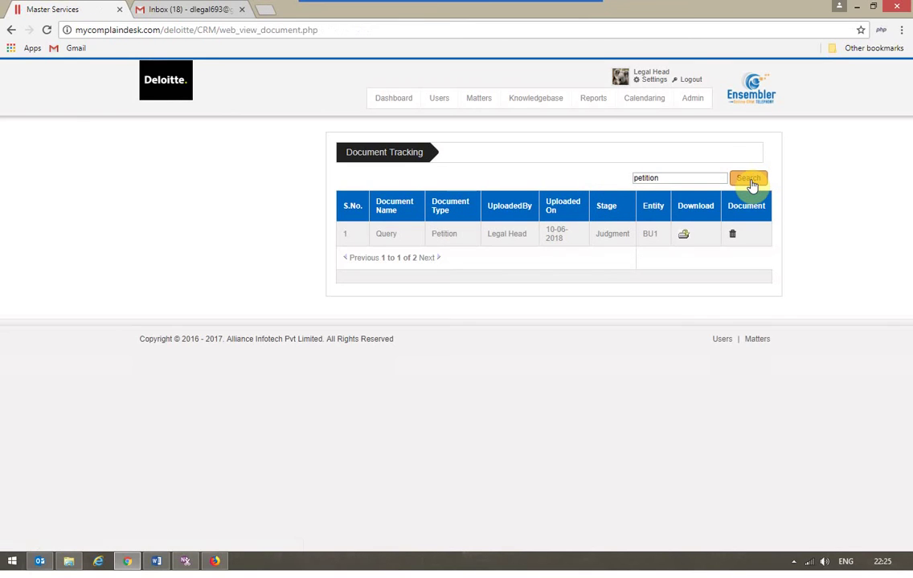
Step: Start a new calendar event with subject 'Scheduled' and event type Hearing
click(648, 107)
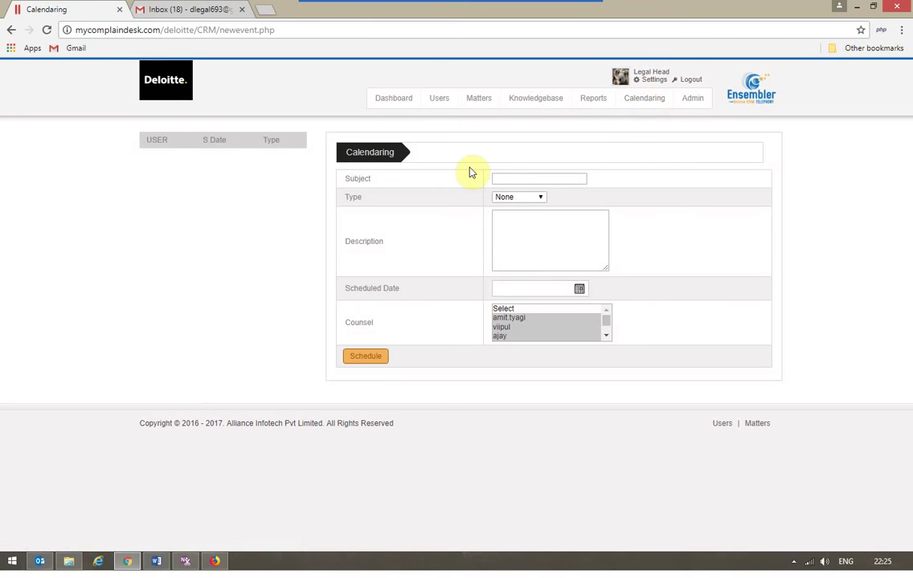
click(522, 176)
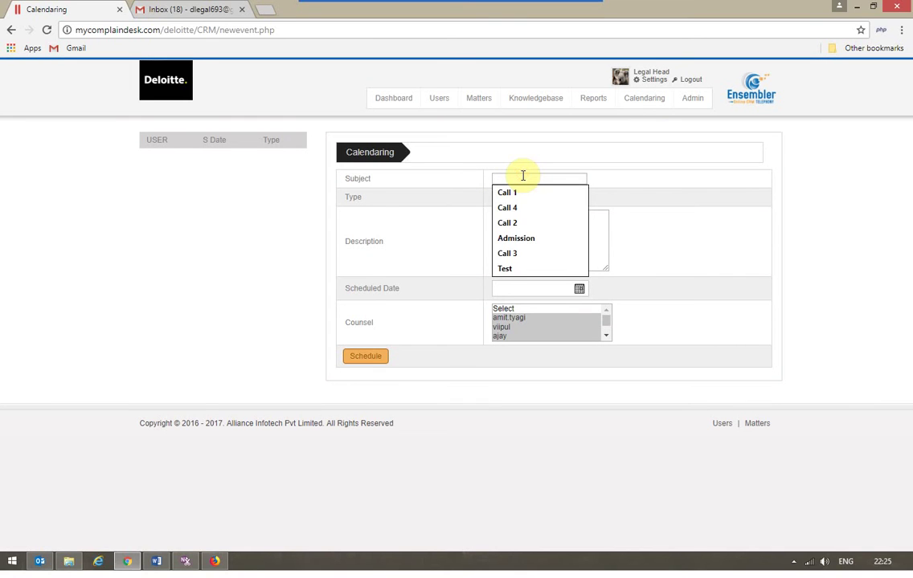
text(Hearing)
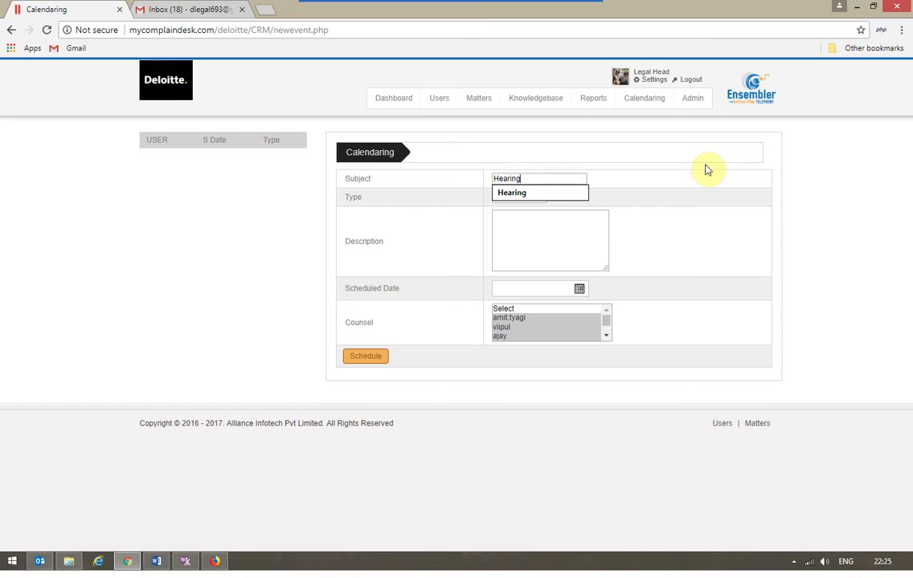
key(BackSpace)
key(BackSpace)
key(BackSpace)
key(BackSpace)
key(BackSpace)
key(BackSpace)
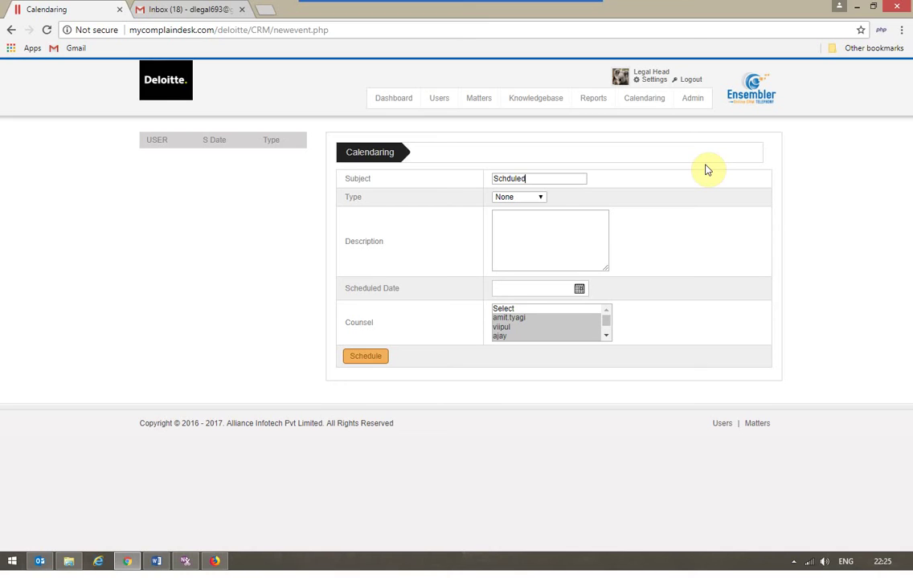
text(e)
click(530, 201)
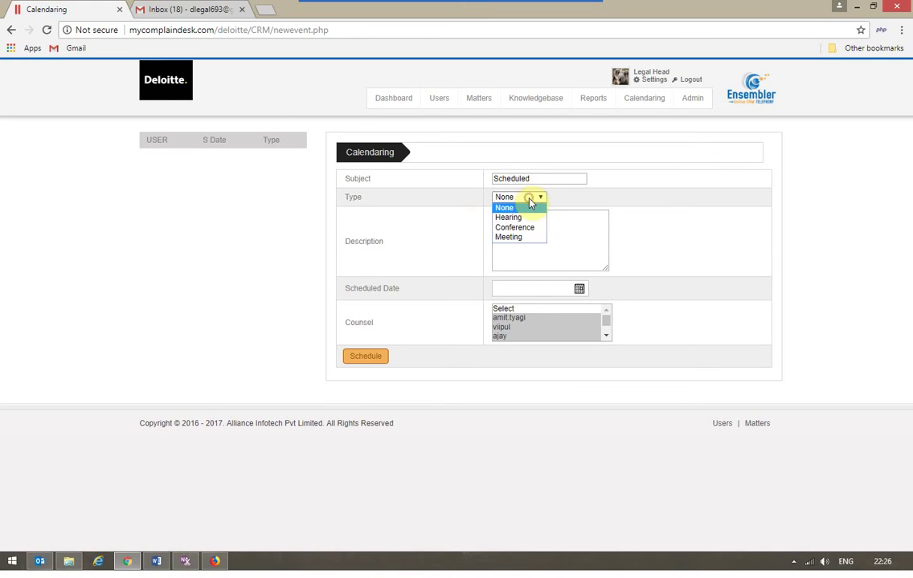
click(508, 216)
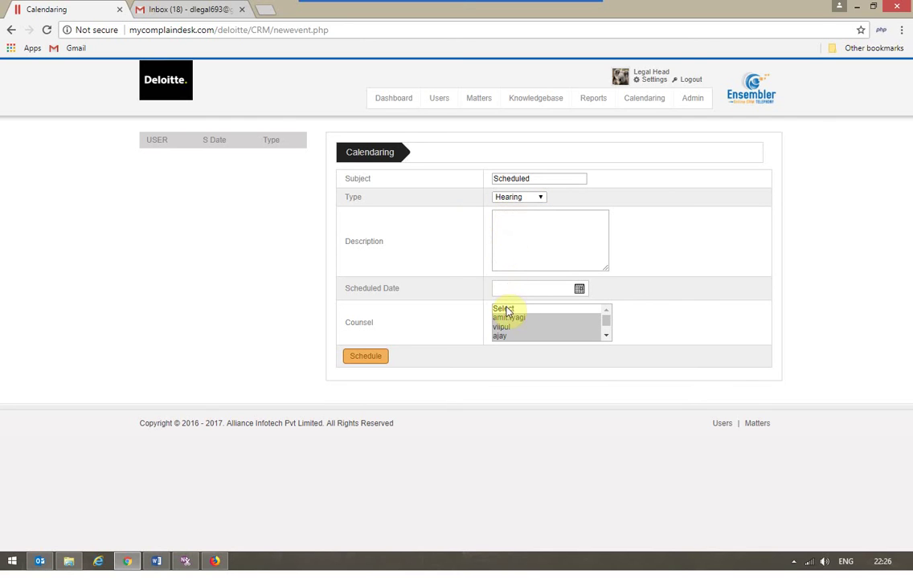
click(578, 288)
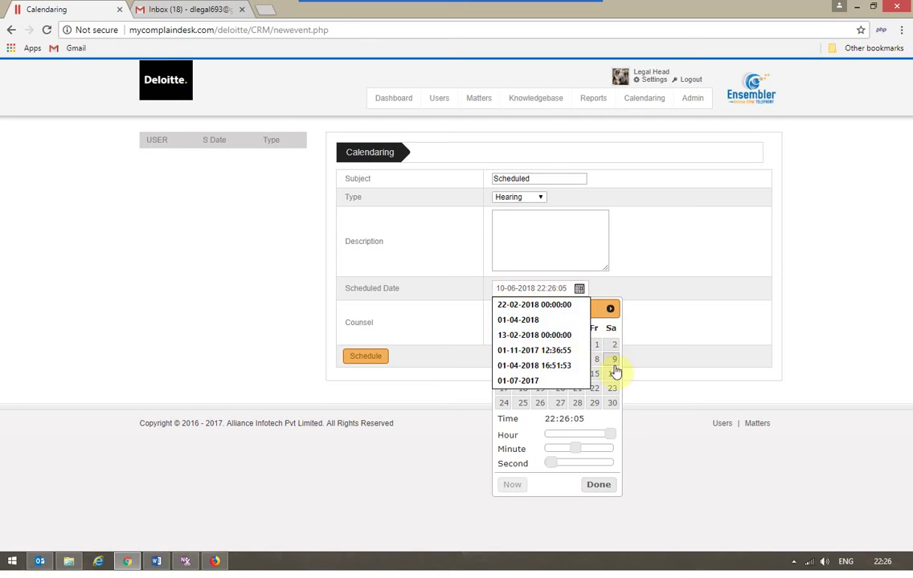
click(613, 390)
click(687, 340)
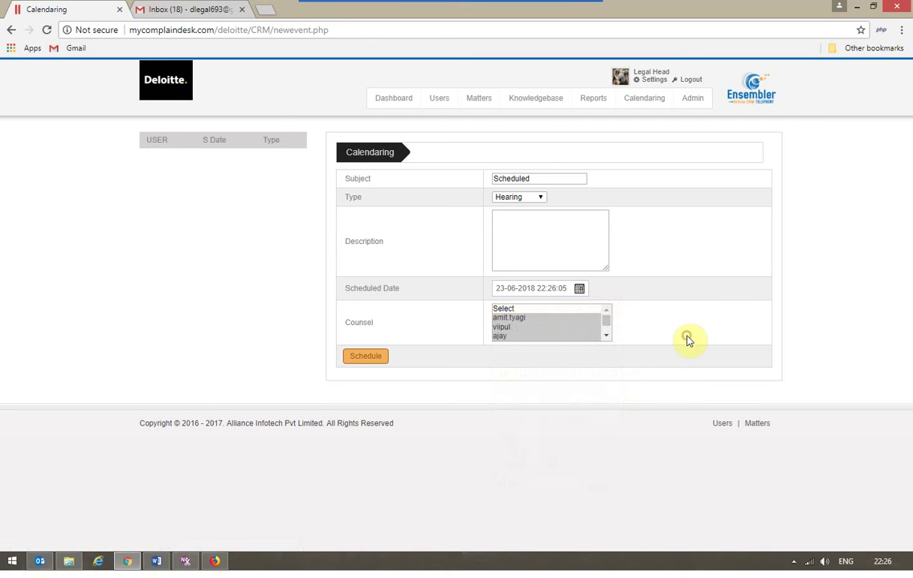
click(539, 319)
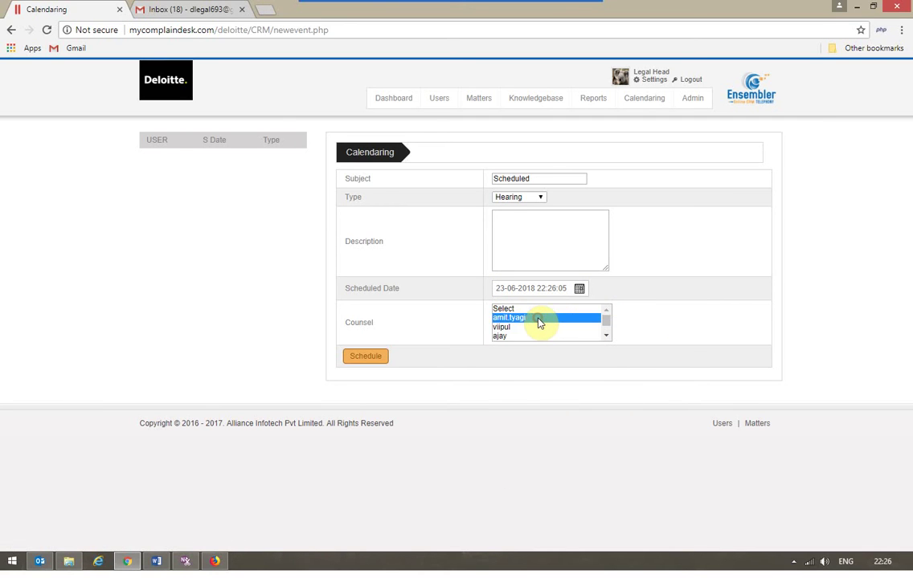
key(Down)
key(Down)
scroll(539, 323, down, 1)
click(362, 363)
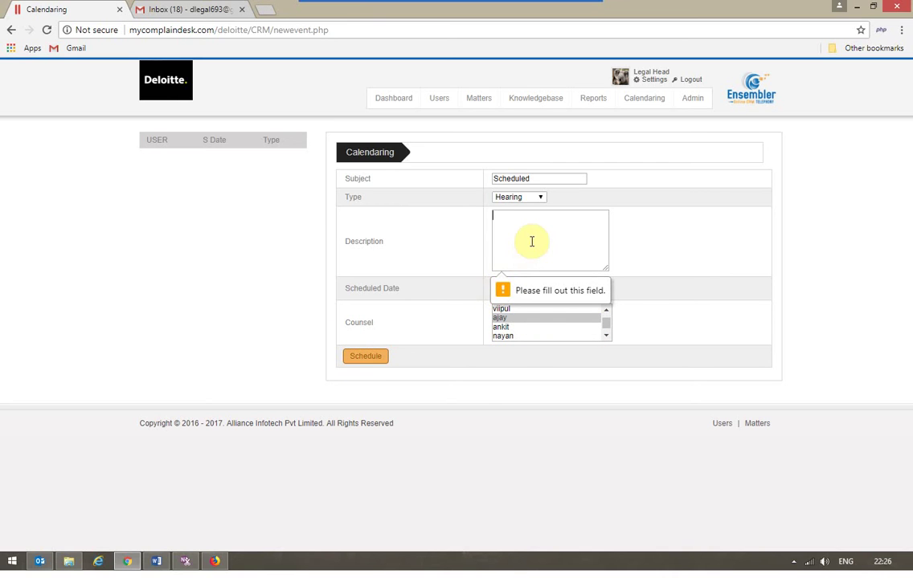
text(test)
click(365, 359)
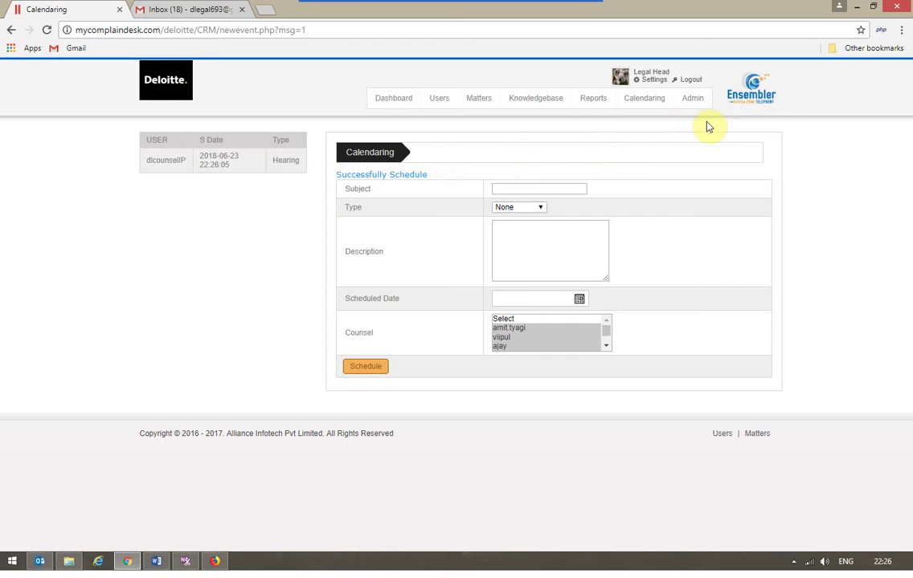
Step: Sign in with the counsel's saved login, confirm COM/18/06/001 shows Closed, then log out
click(691, 80)
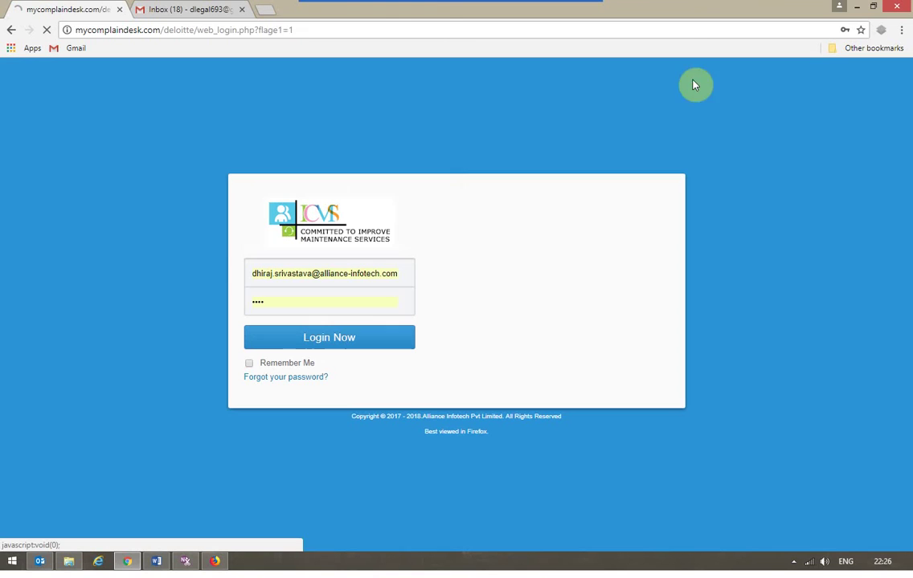
click(358, 273)
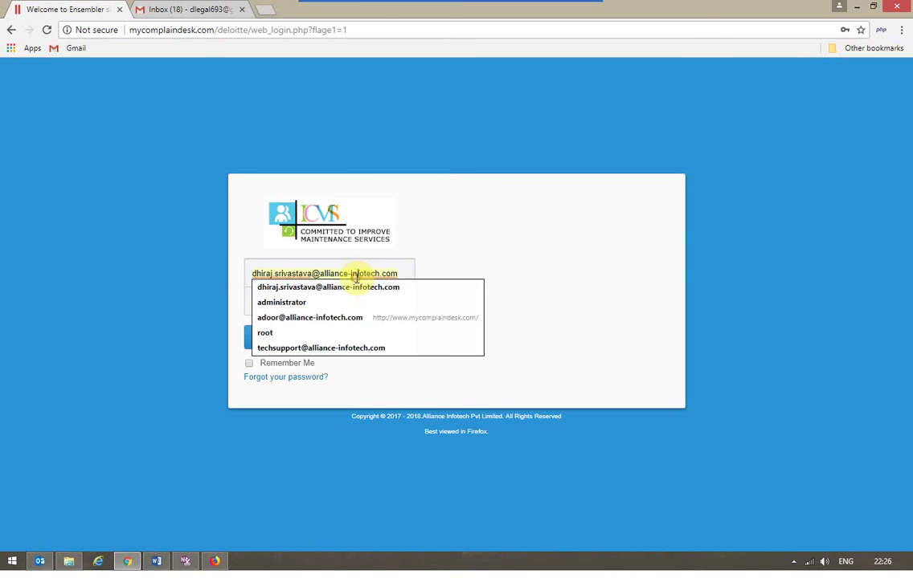
triple_click(357, 274)
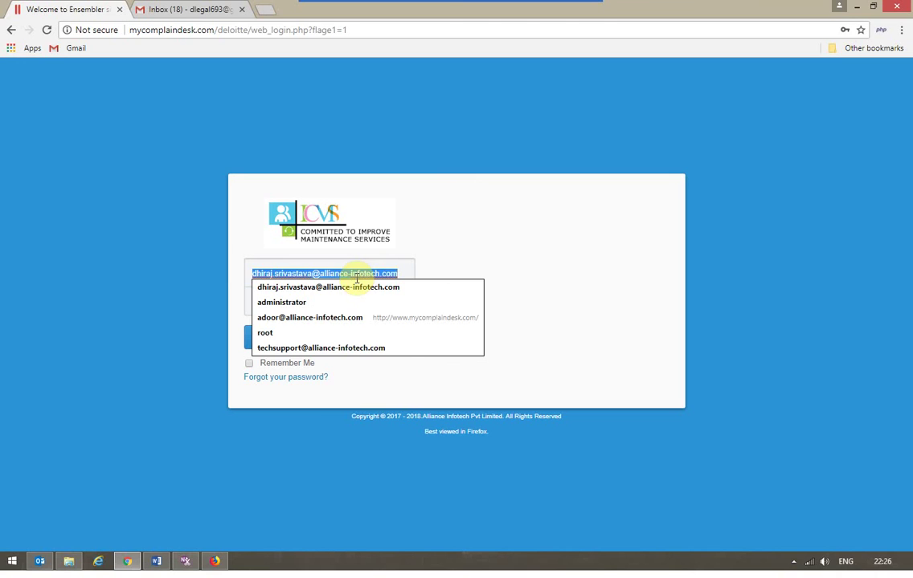
text(dl)
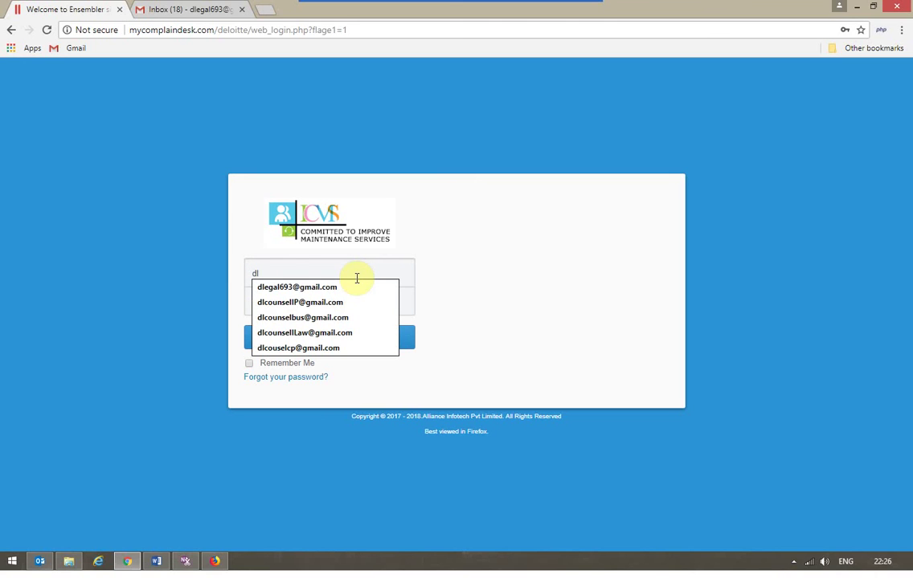
key(Down)
key(Down)
key(Return)
click(332, 340)
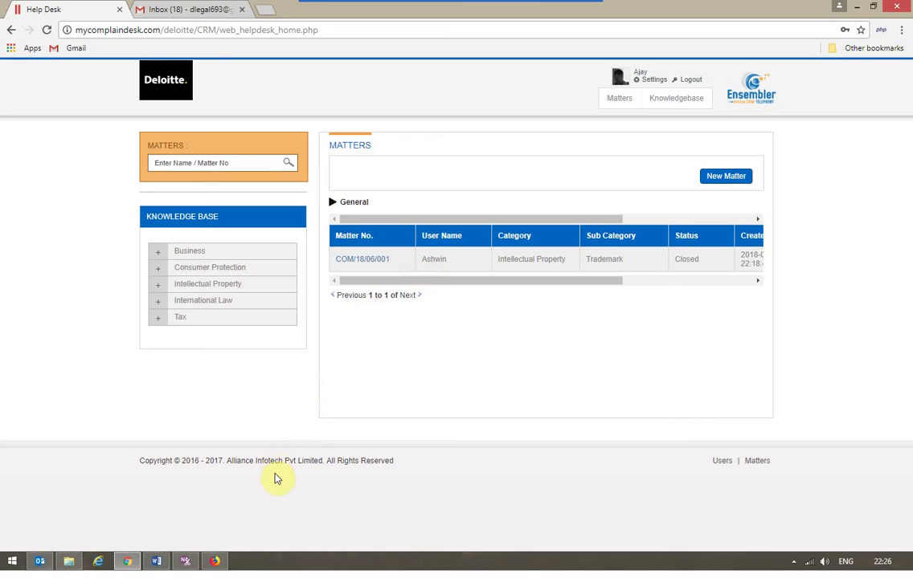
click(691, 81)
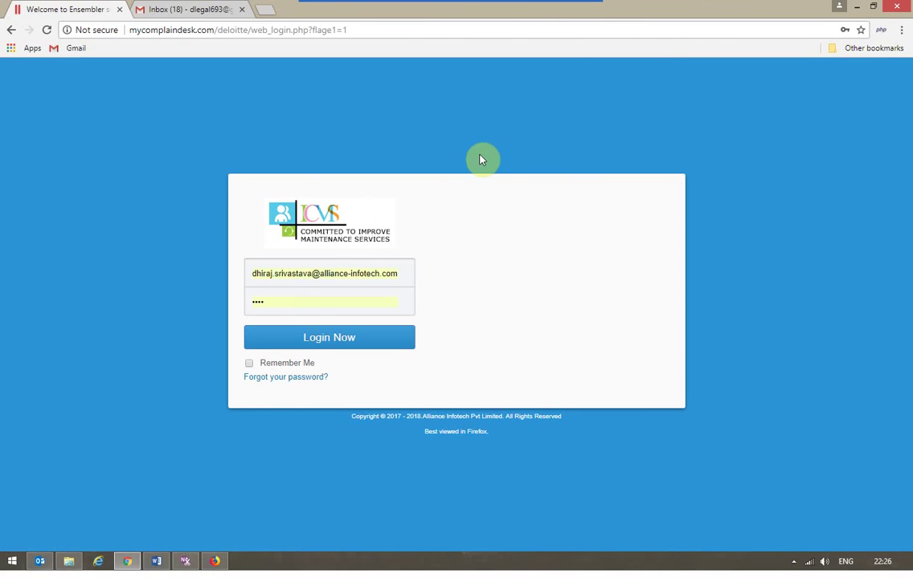
Step: Sign back in with the Legal Head's saved login details
click(299, 276)
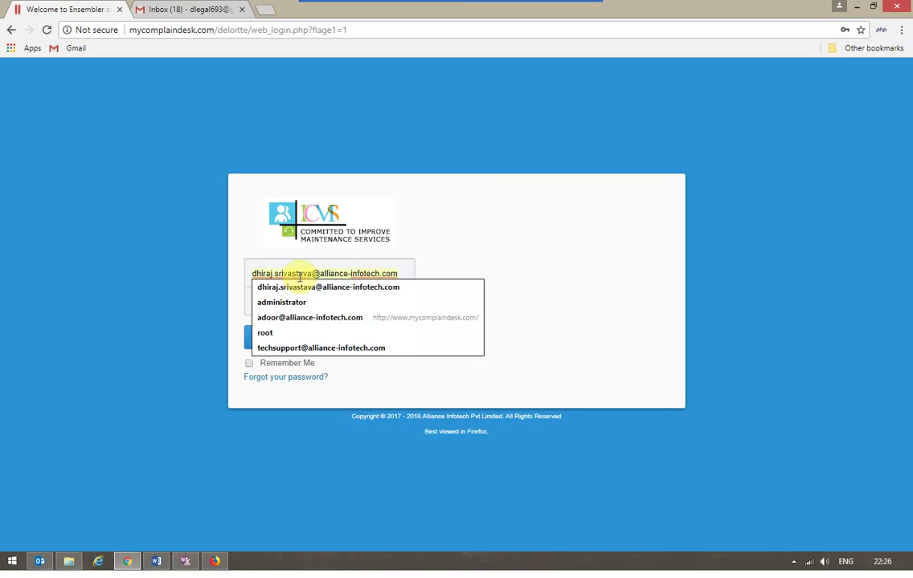
triple_click(299, 276)
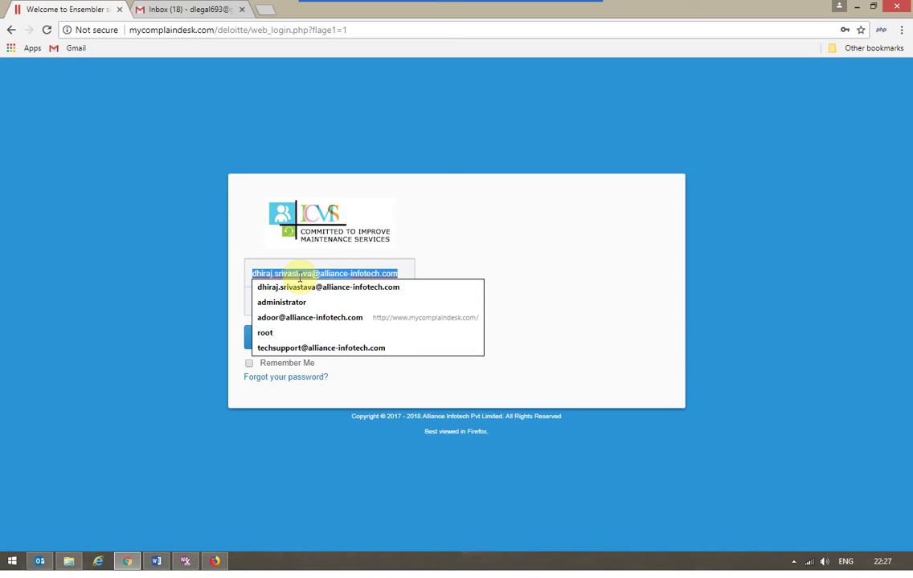
text(dl)
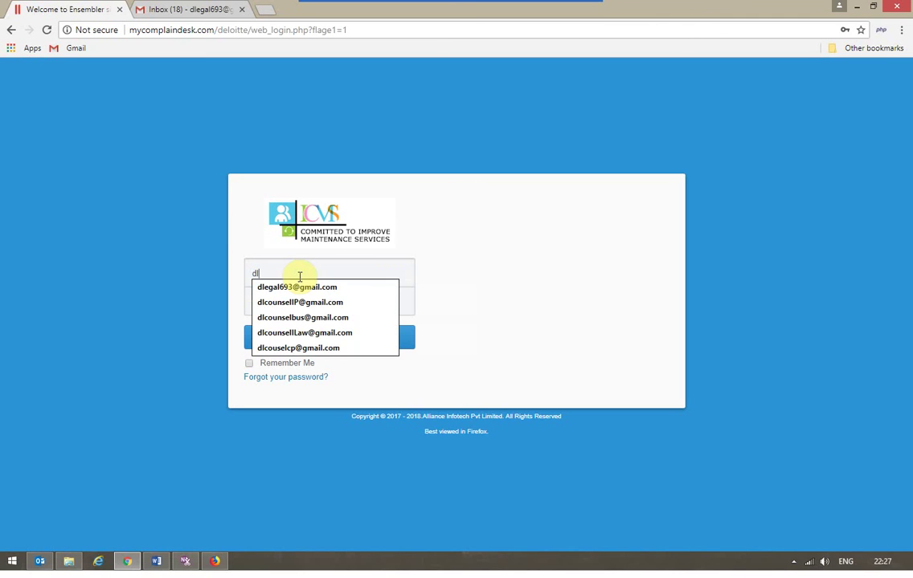
key(Down)
key(Return)
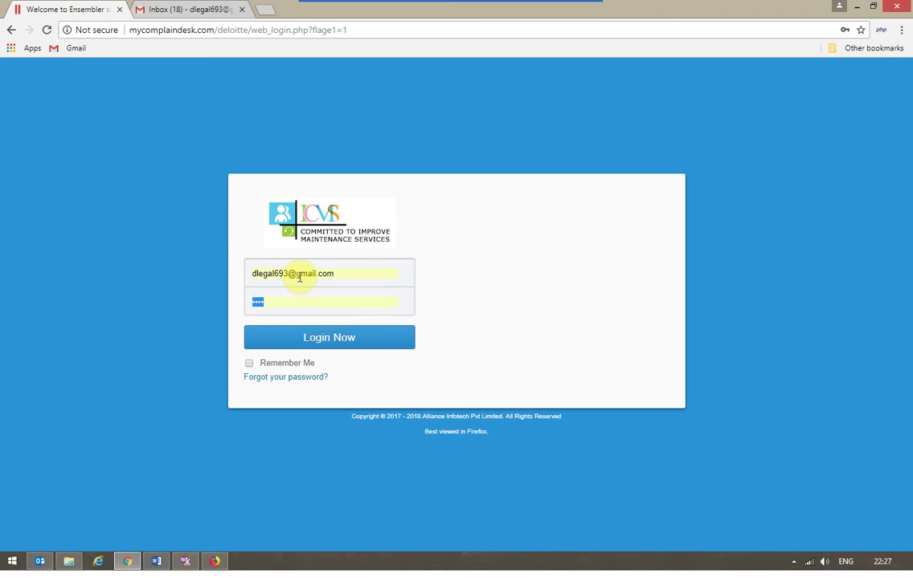
key(Return)
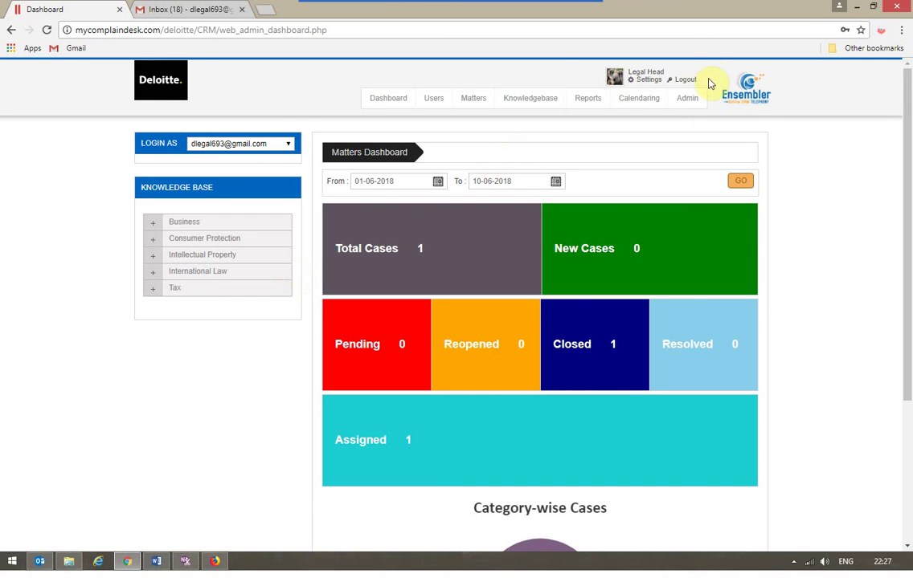
Step: Review the Judgment-stage documents in Document Tracking, then open the Reports page
click(686, 99)
click(692, 187)
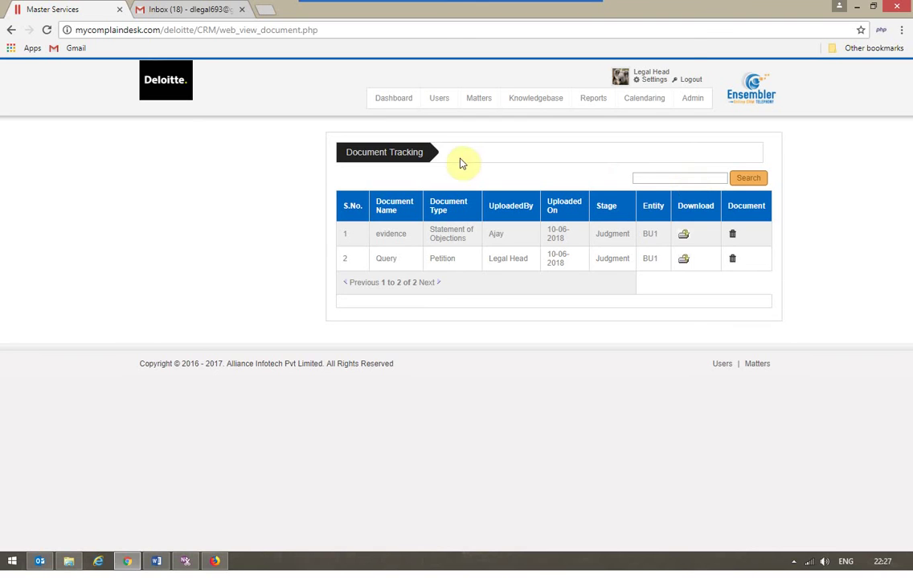
click(596, 99)
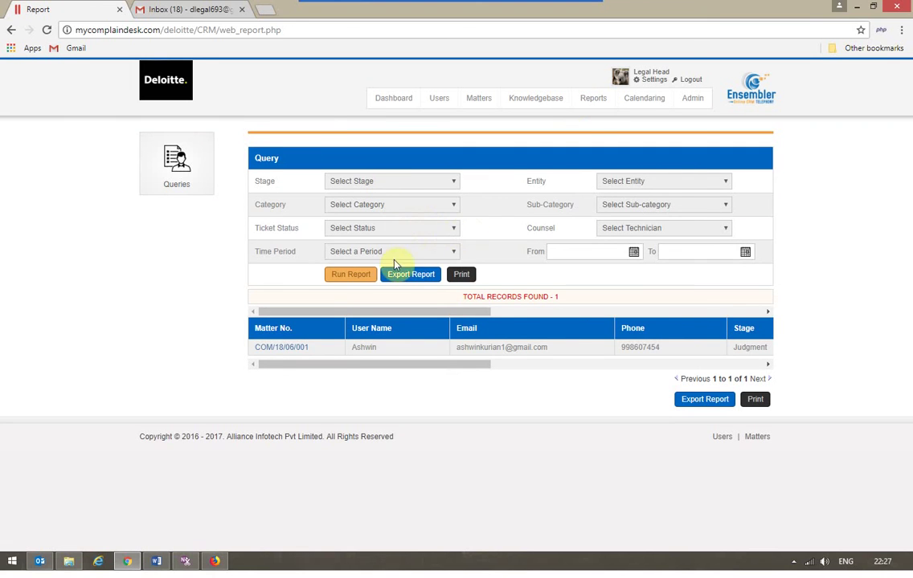
Step: Glance at the report's Entity and Counsel filters unchanged, then return to the Dashboard and view its pie chart
click(647, 181)
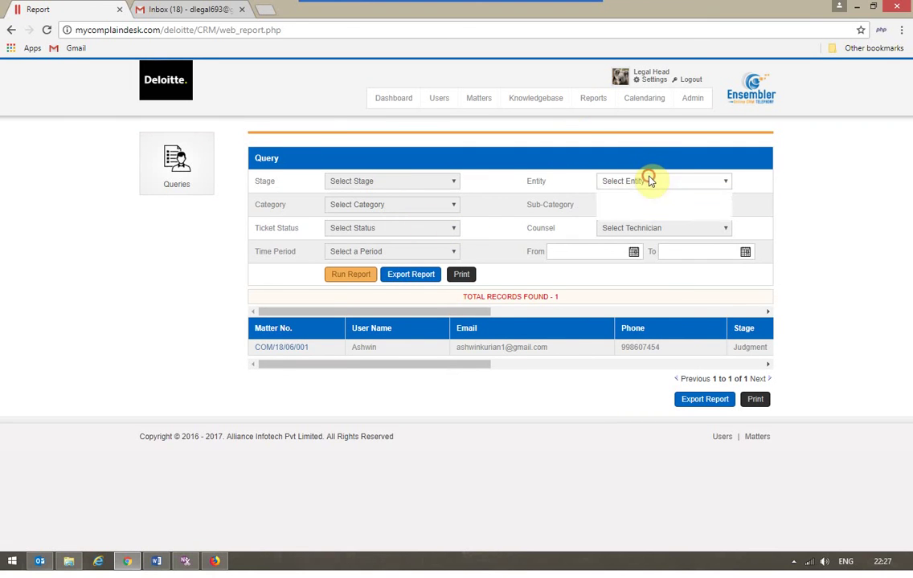
click(570, 214)
click(634, 229)
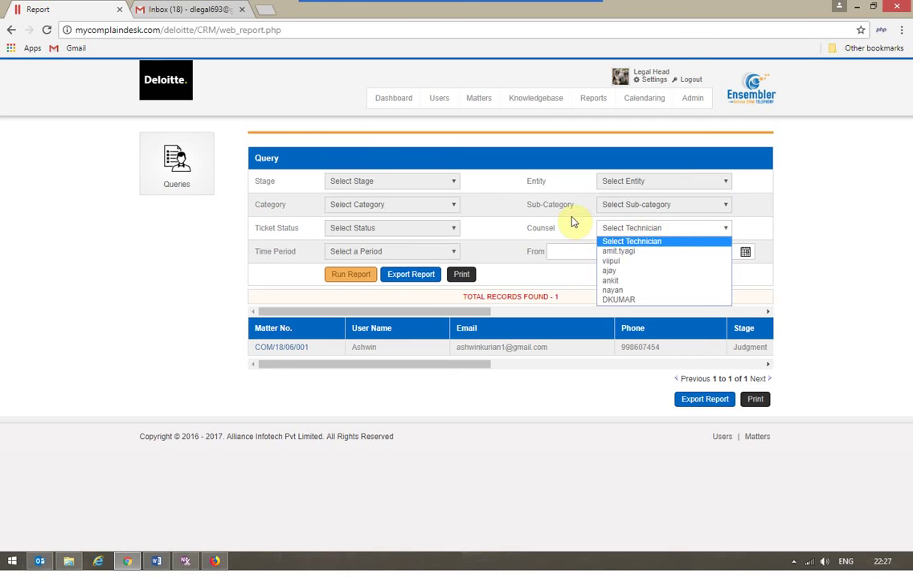
click(573, 221)
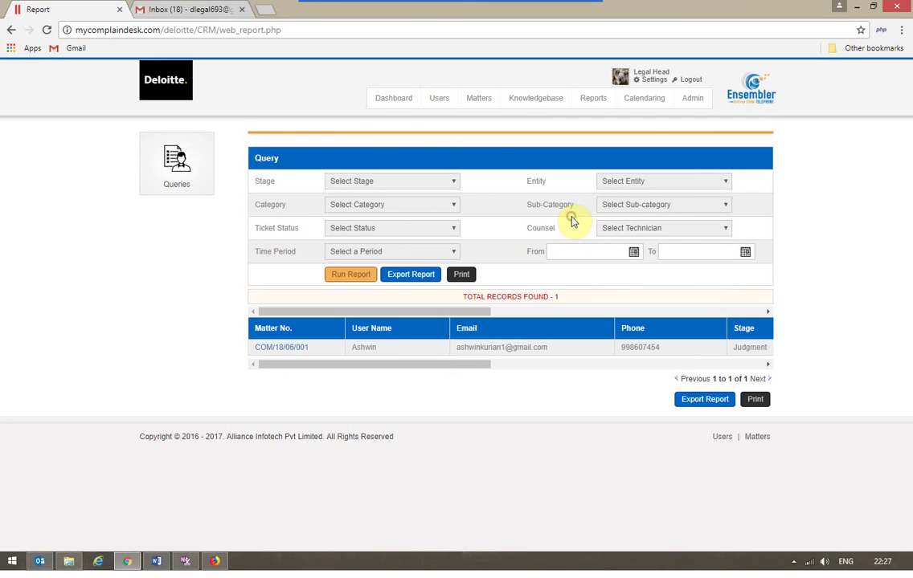
click(396, 99)
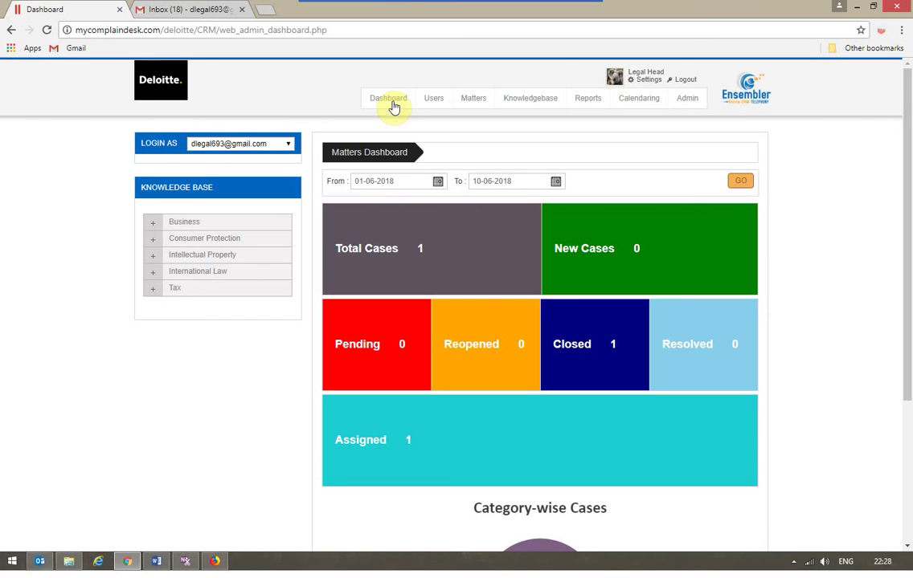
scroll(393, 106, down, 3)
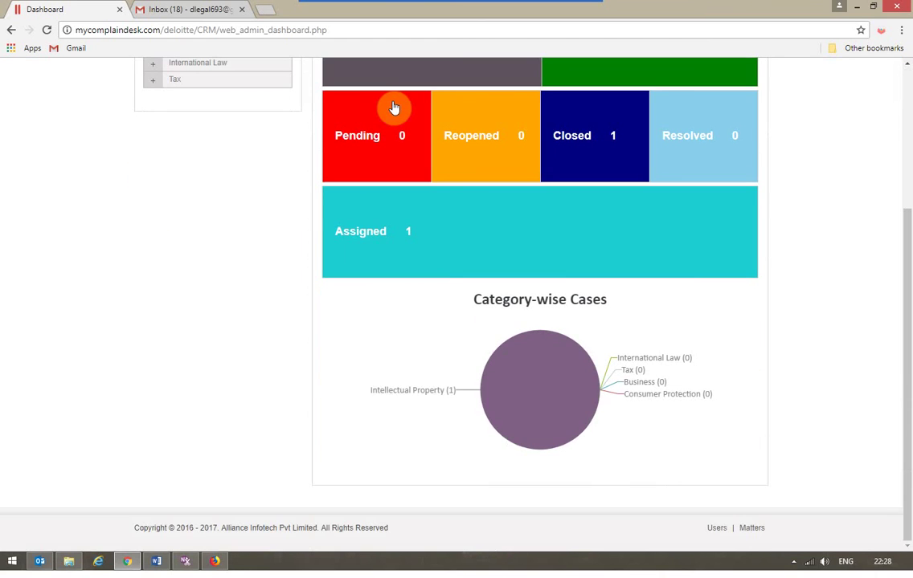
scroll(394, 107, up, 3)
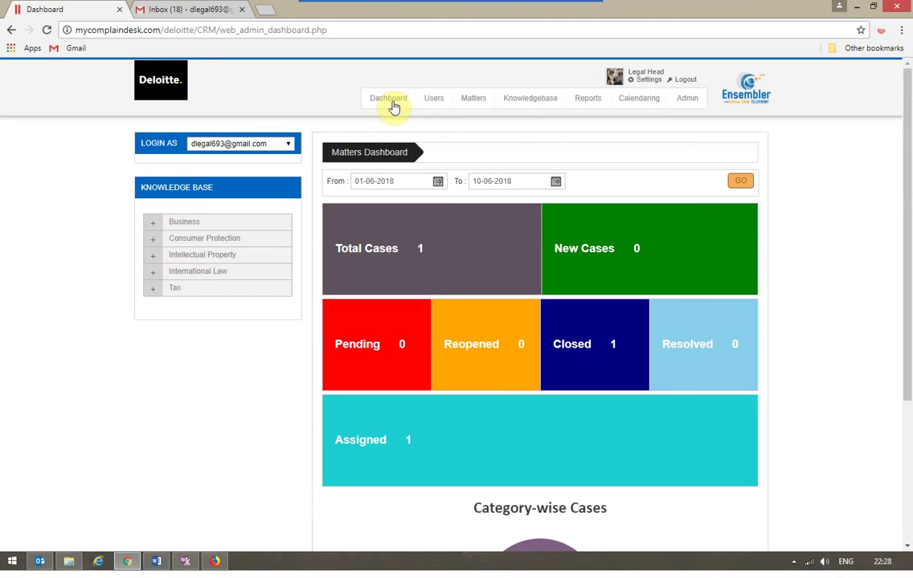